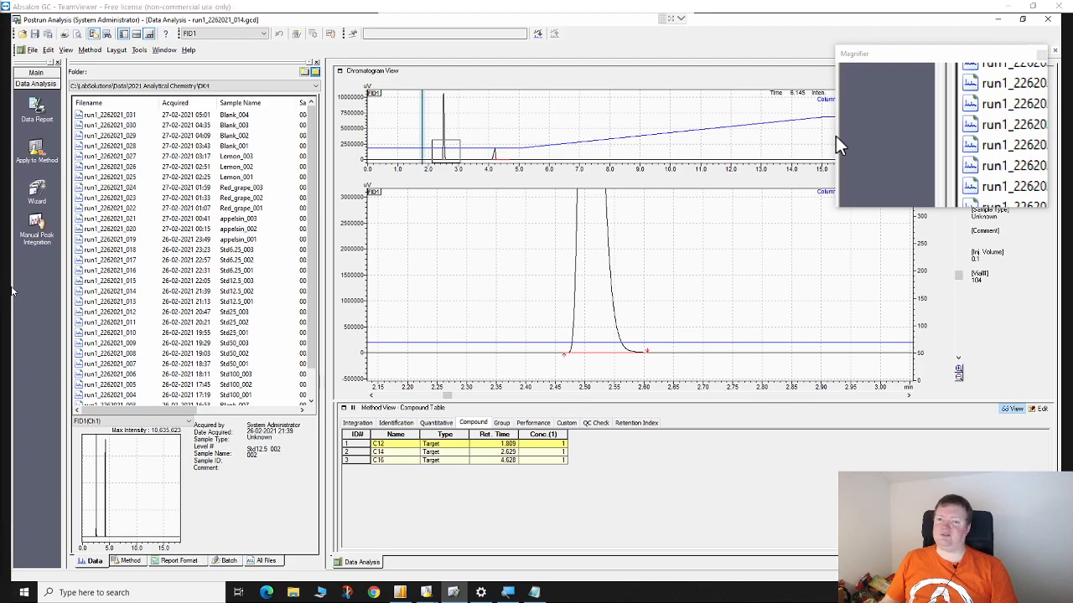
- Switch to the HPLC remote session and open the data file Std_5_003_023, discarding the pending method changes
key(super+Tab)
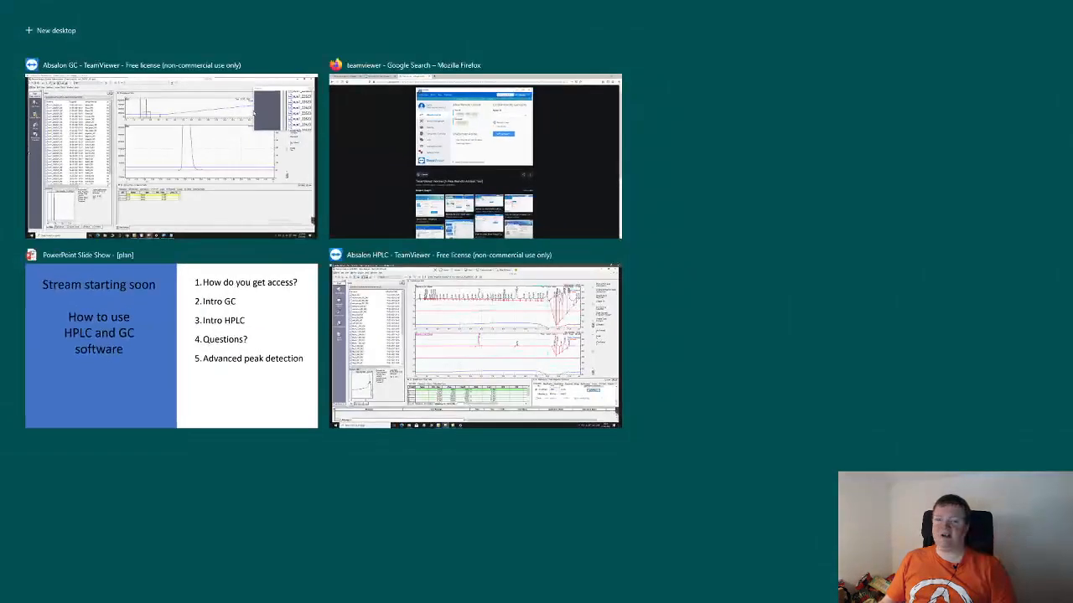
click(439, 330)
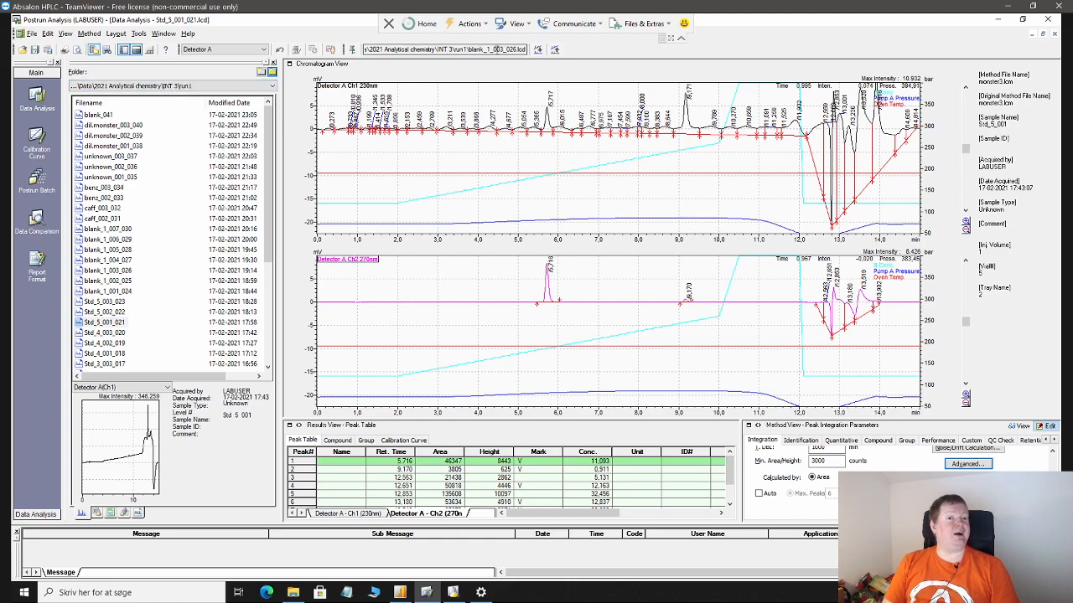
double_click(106, 302)
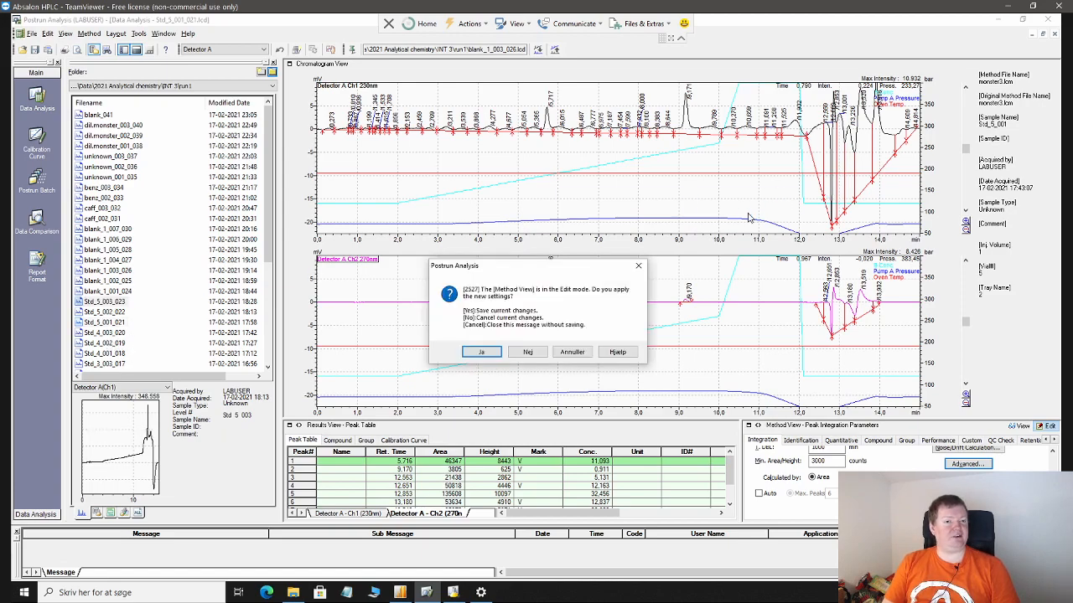
click(572, 352)
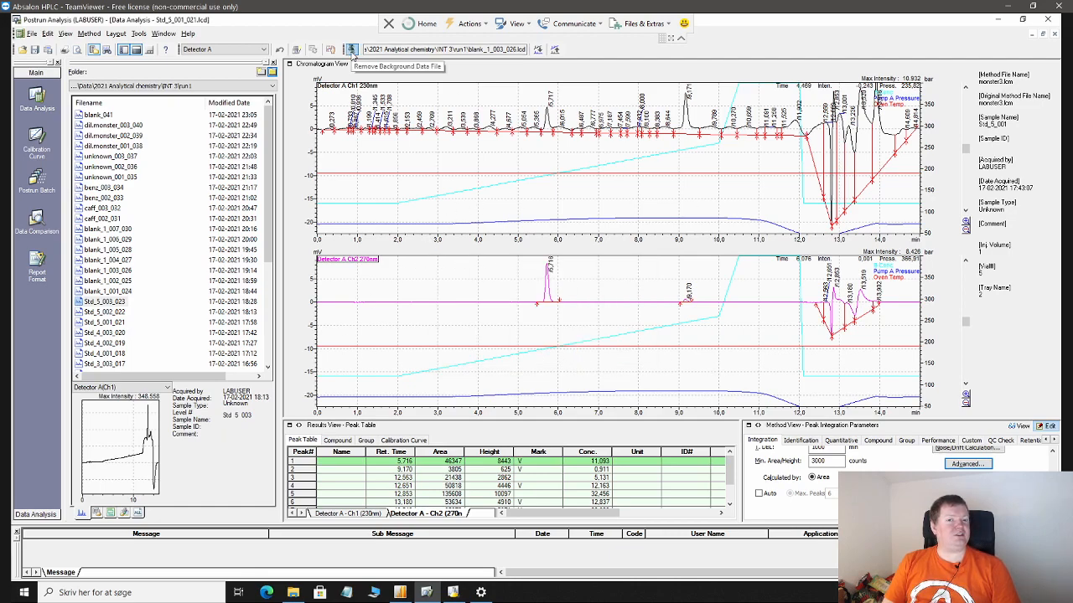
click(113, 312)
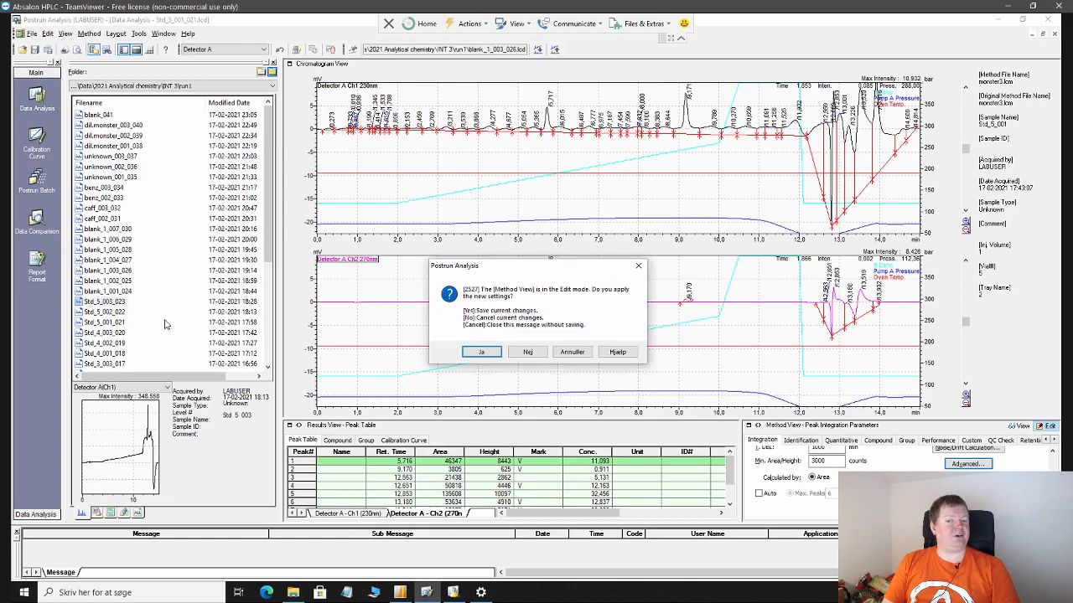
click(527, 352)
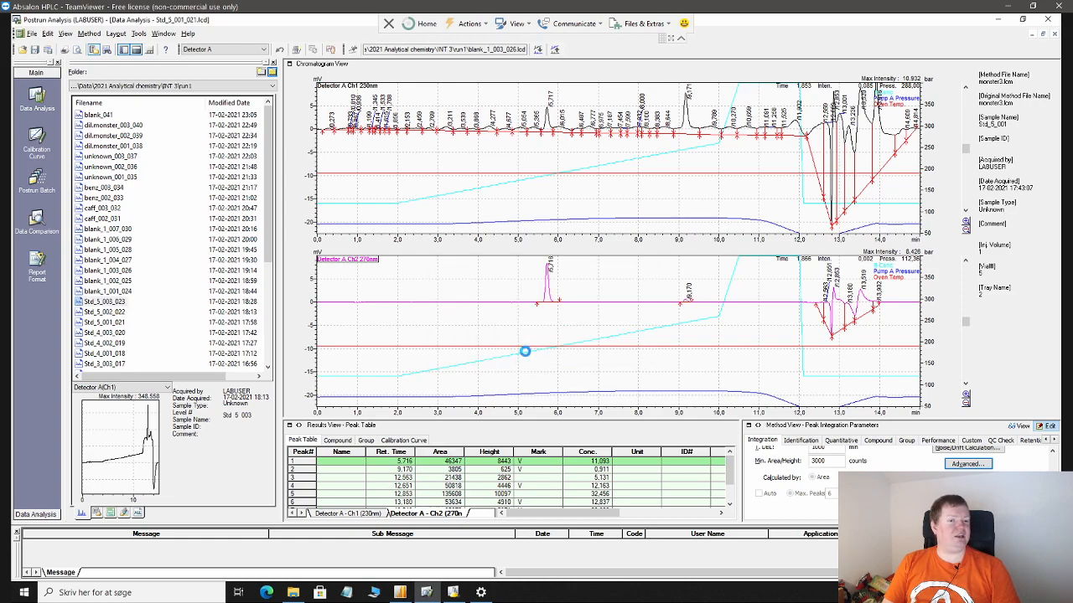
click(519, 342)
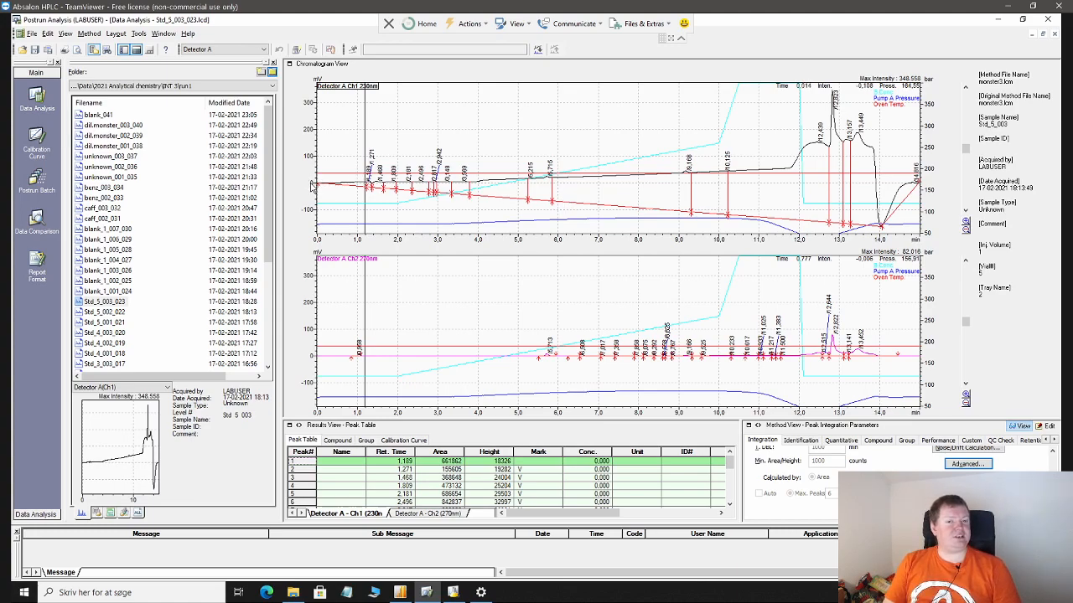
- Set the upper limit of the Ch1 intensity range to 100 mV in the chromatogram display settings
right_click(496, 105)
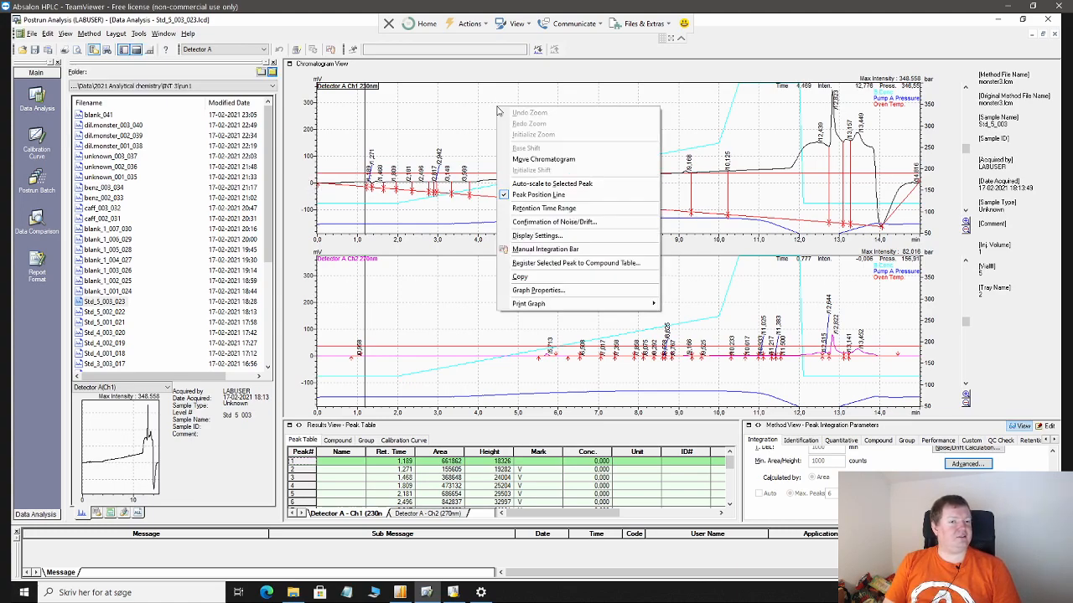
click(533, 237)
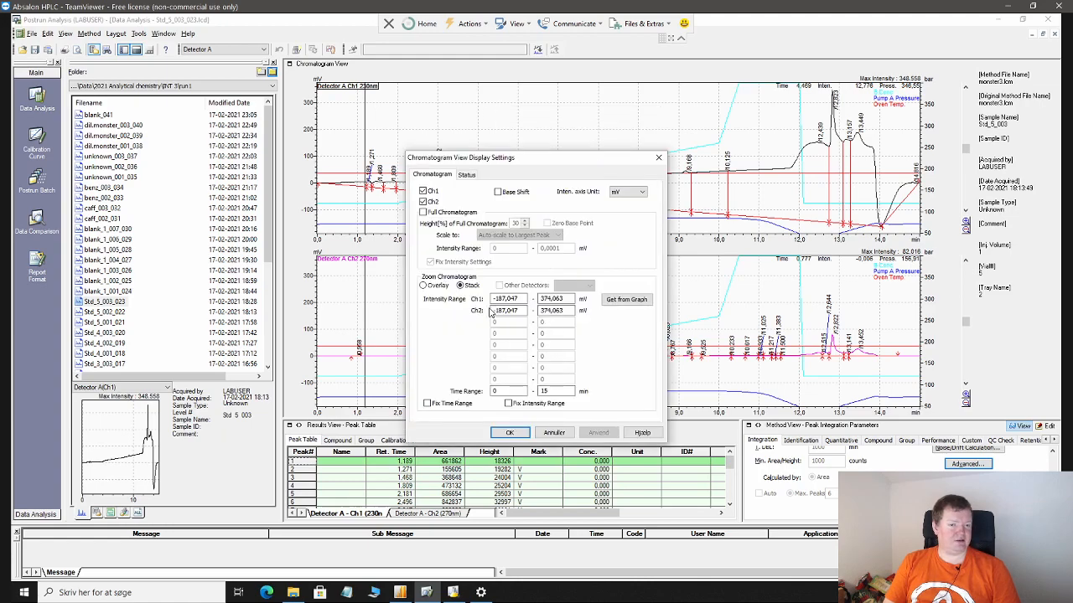
click(614, 304)
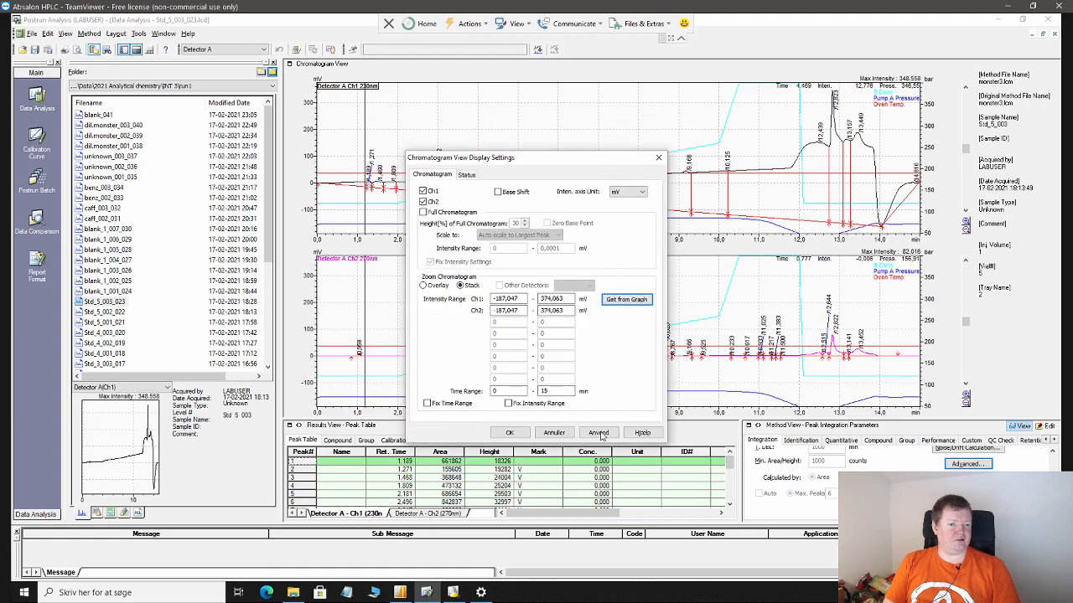
click(598, 433)
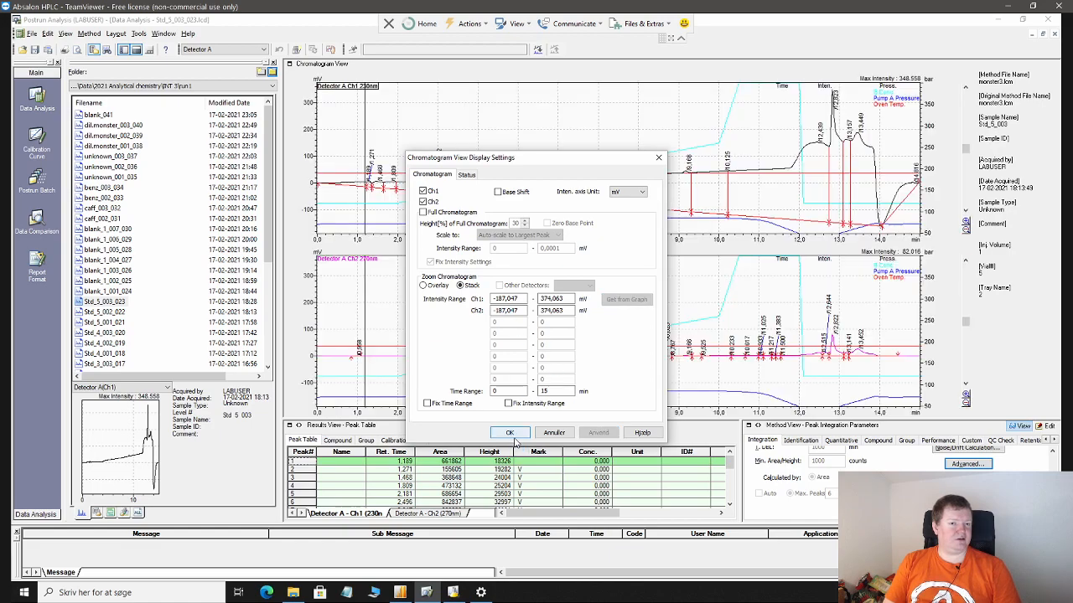
drag(563, 160, 512, 254)
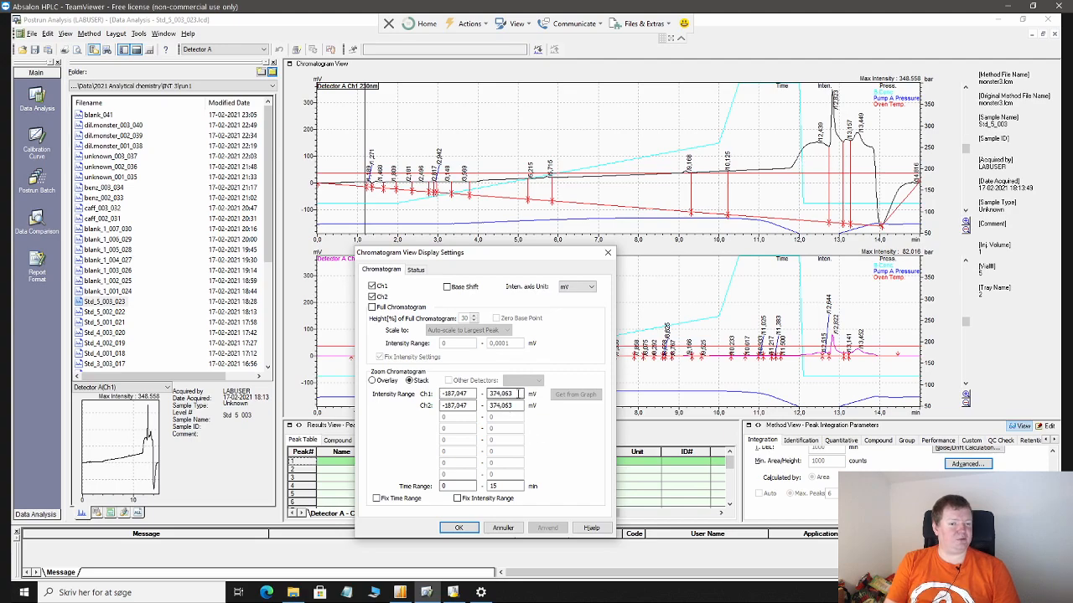
drag(518, 394, 407, 382)
text(100)
click(546, 527)
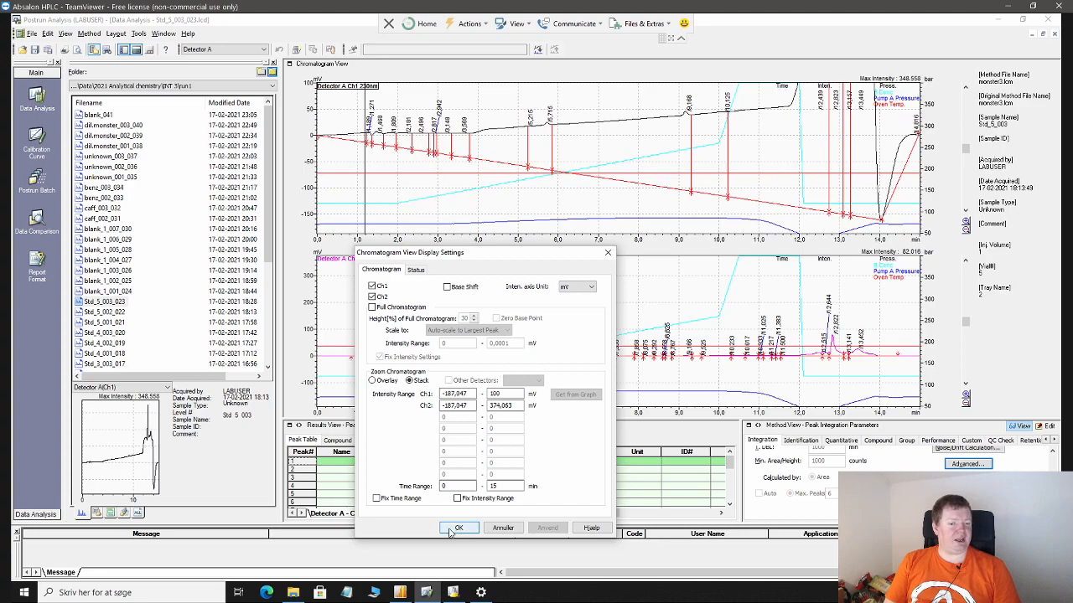
key(Return)
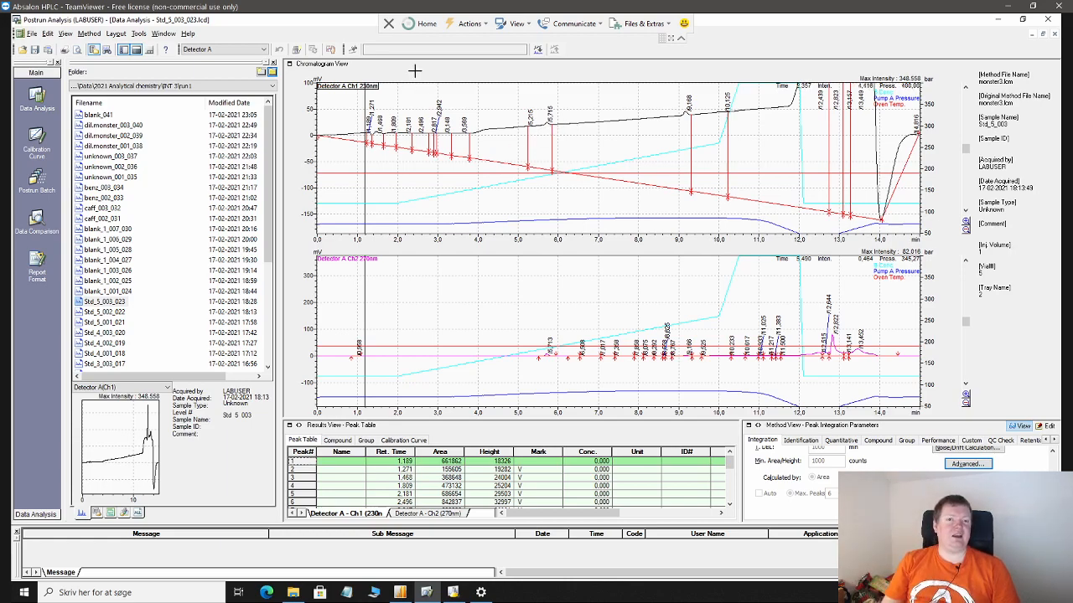
- Apply blank_1_003_026 as the background data file for the open chromatogram
click(537, 50)
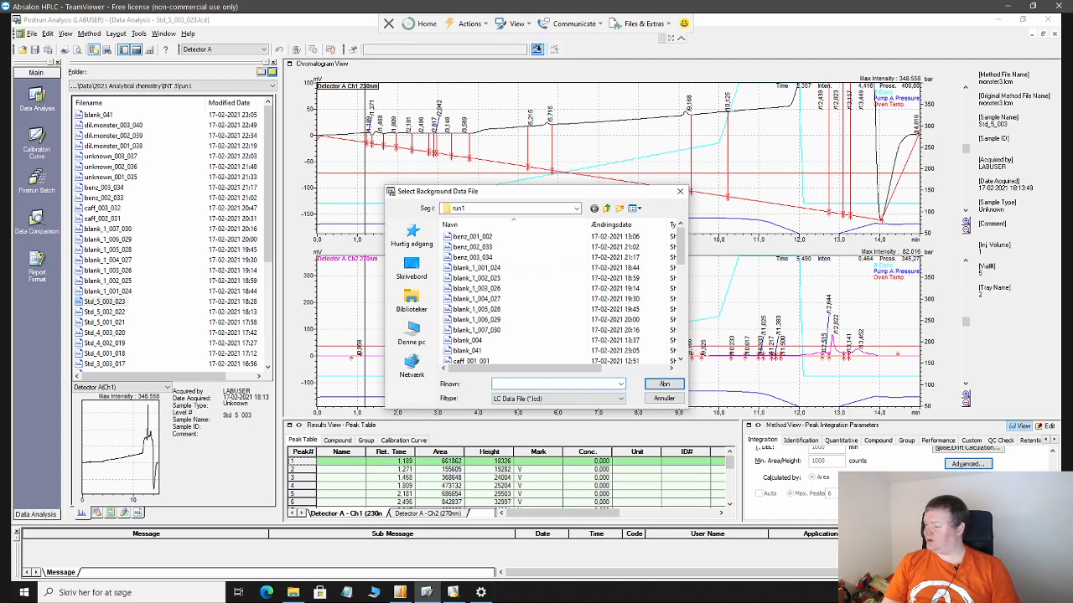
double_click(482, 294)
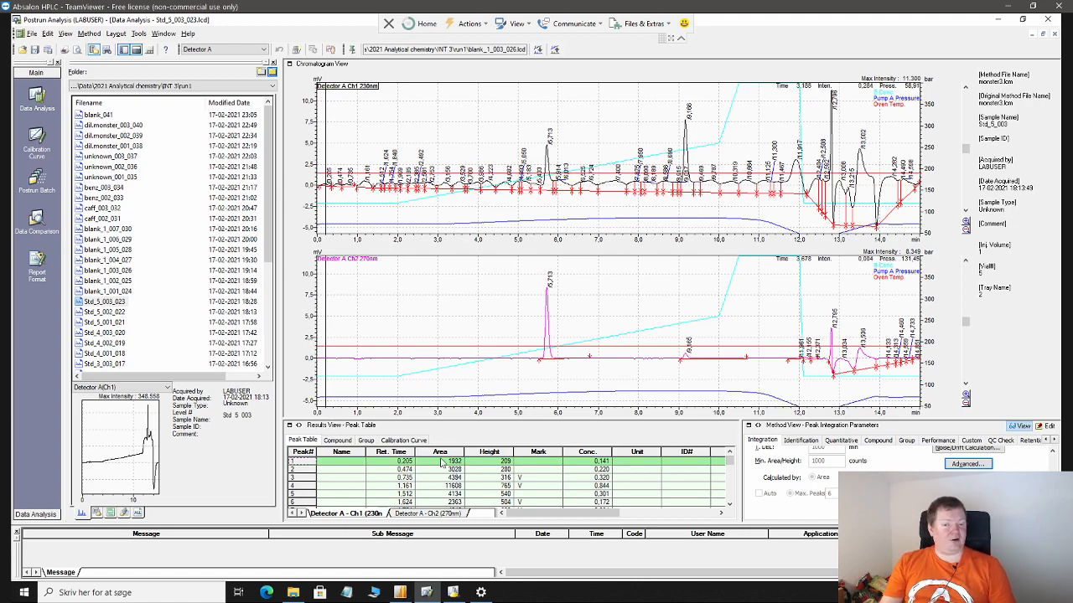
- Review the Detector A Ch1 peak table to its end and select its columns from Name through Conc
scroll(322, 472, down, 8)
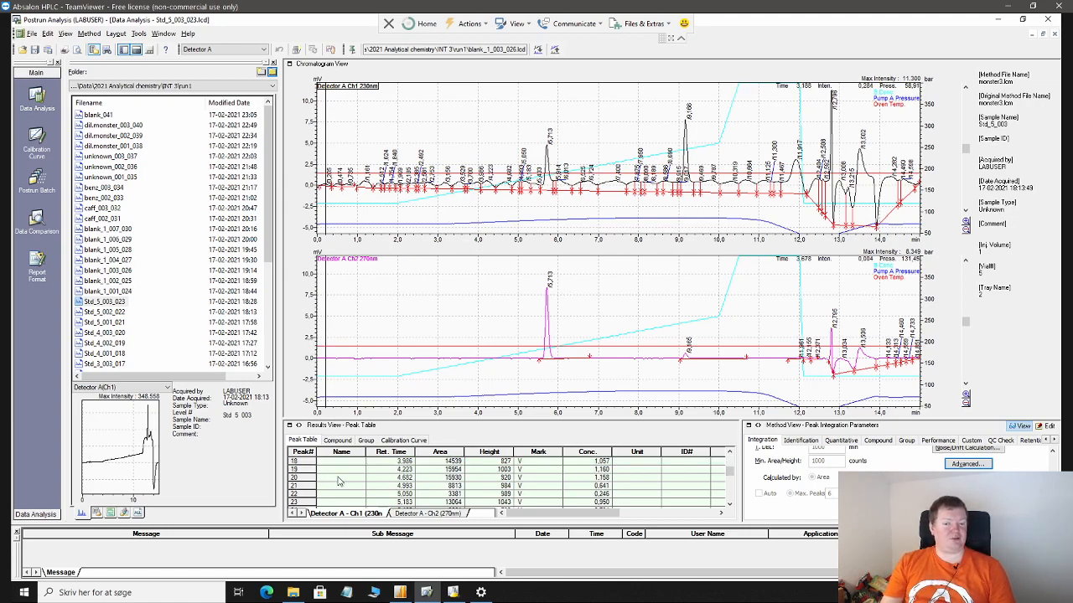
scroll(348, 480, down, 10)
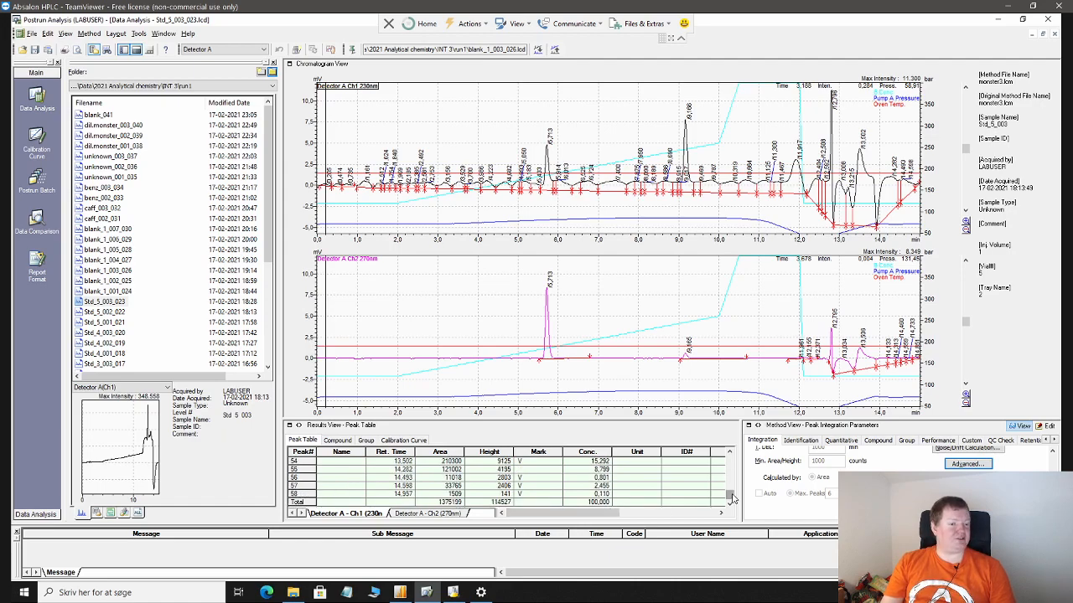
drag(731, 497, 730, 457)
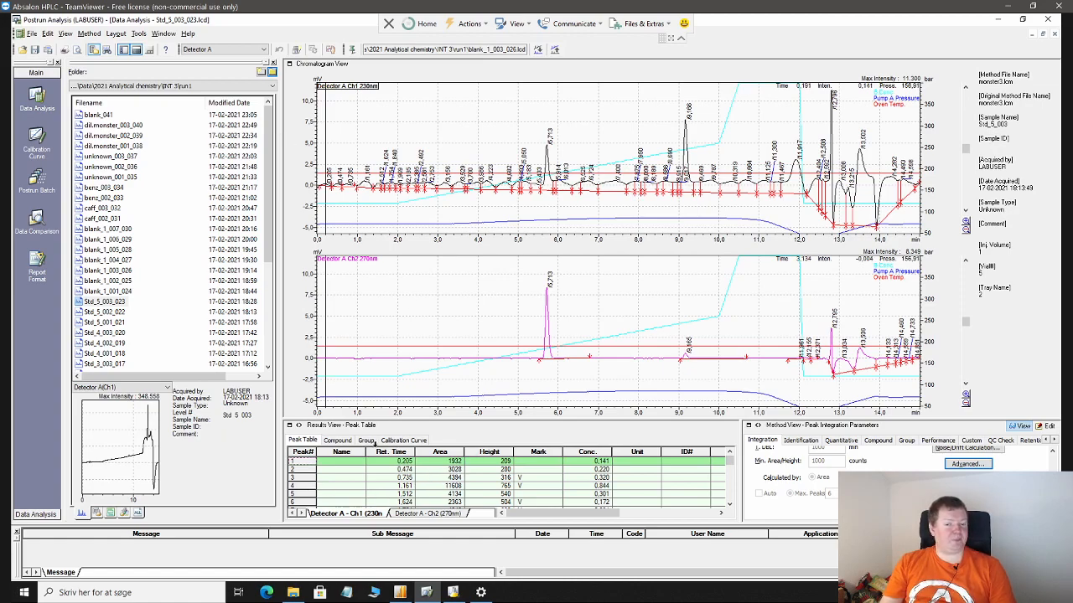
drag(341, 453, 589, 454)
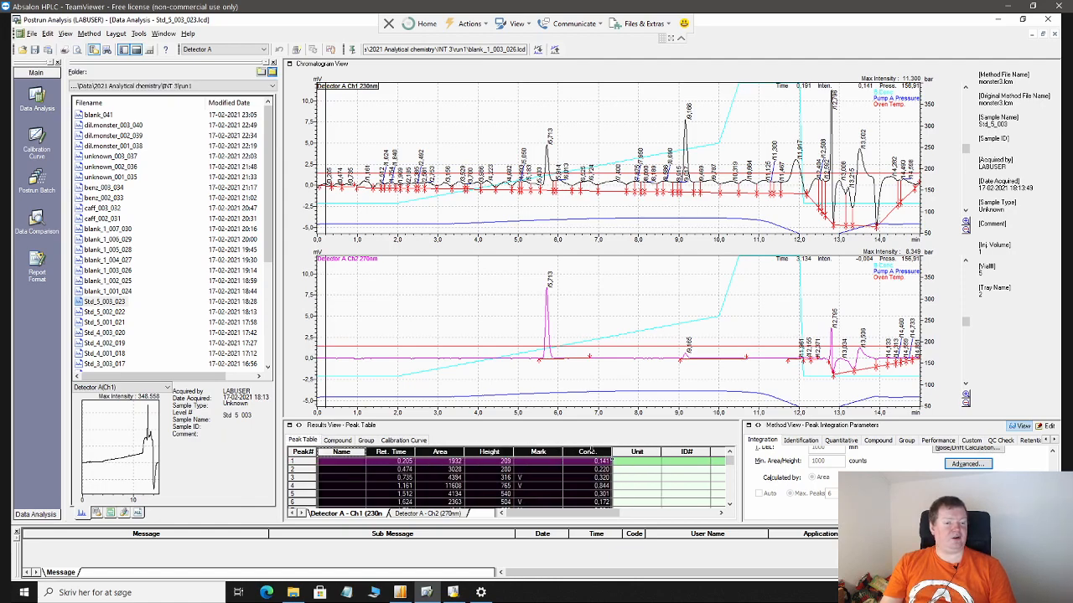
- Examine the data export options for the current data file, including export as ASCII
click(33, 33)
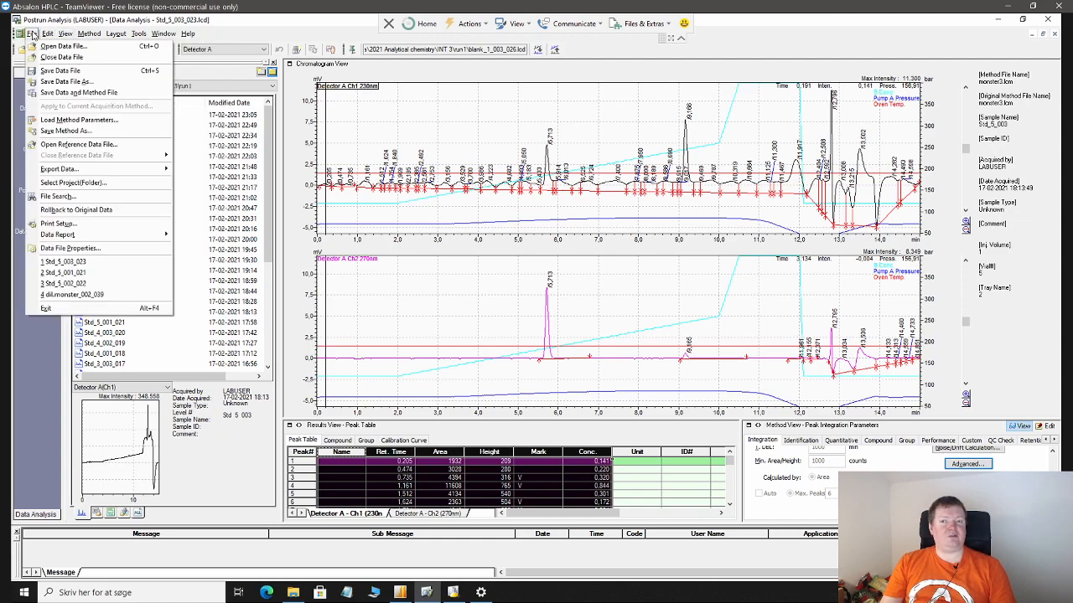
mouse_move(50, 173)
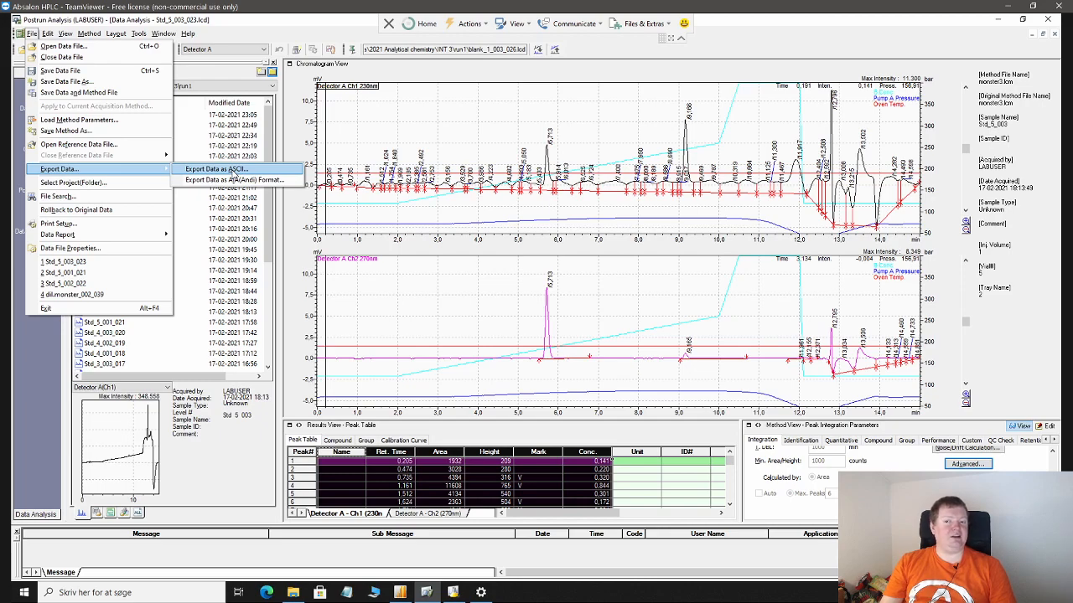
mouse_move(94, 237)
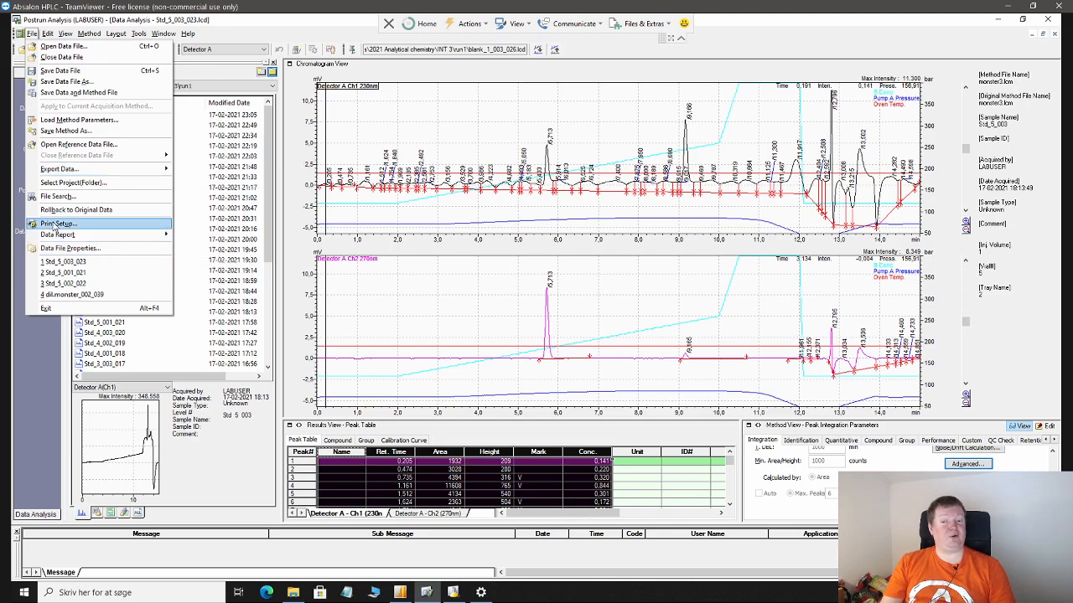
click(507, 434)
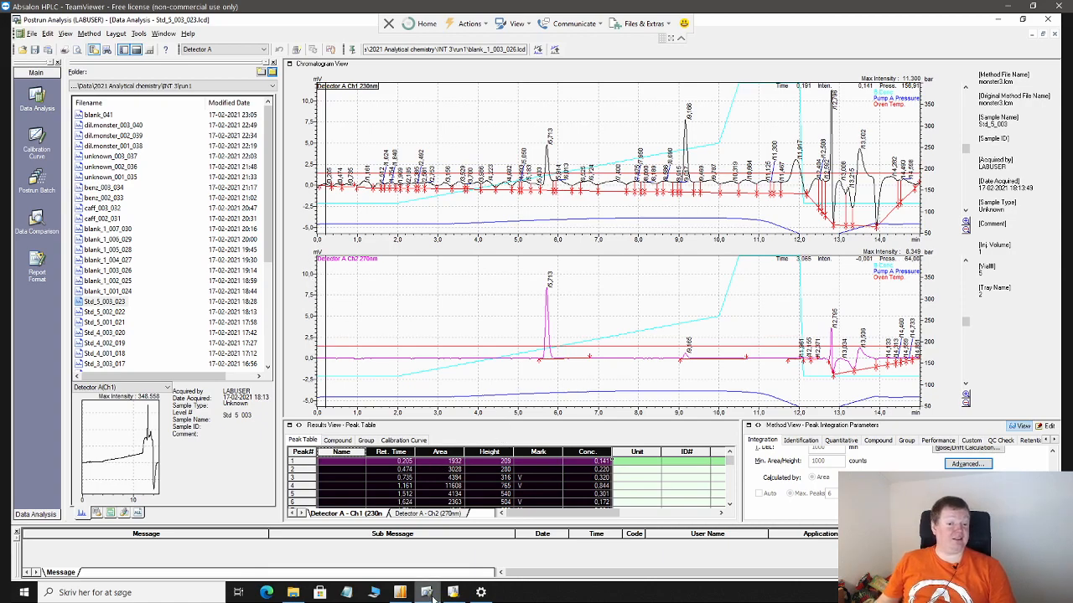
- Switch to the Realtime Analysis window to view the instrument status, and return to Postrun Analysis
mouse_move(431, 597)
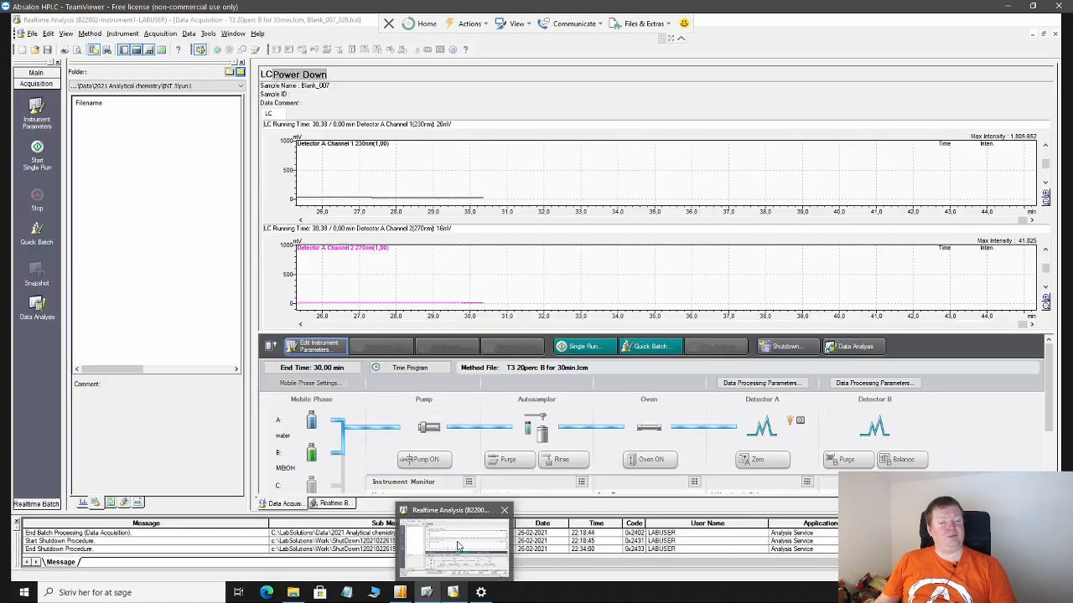
click(462, 546)
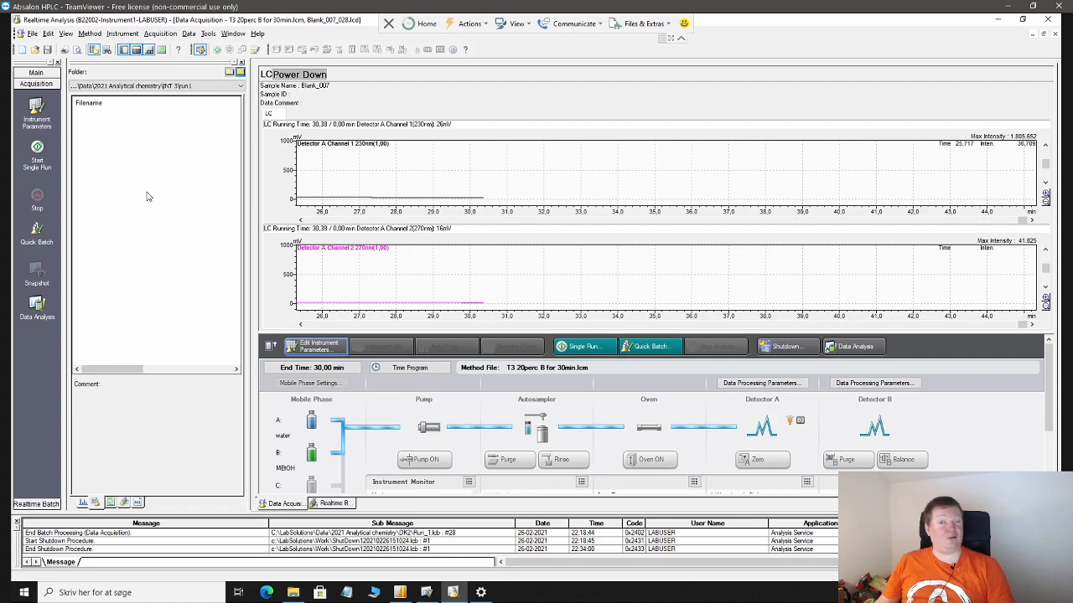
mouse_move(453, 596)
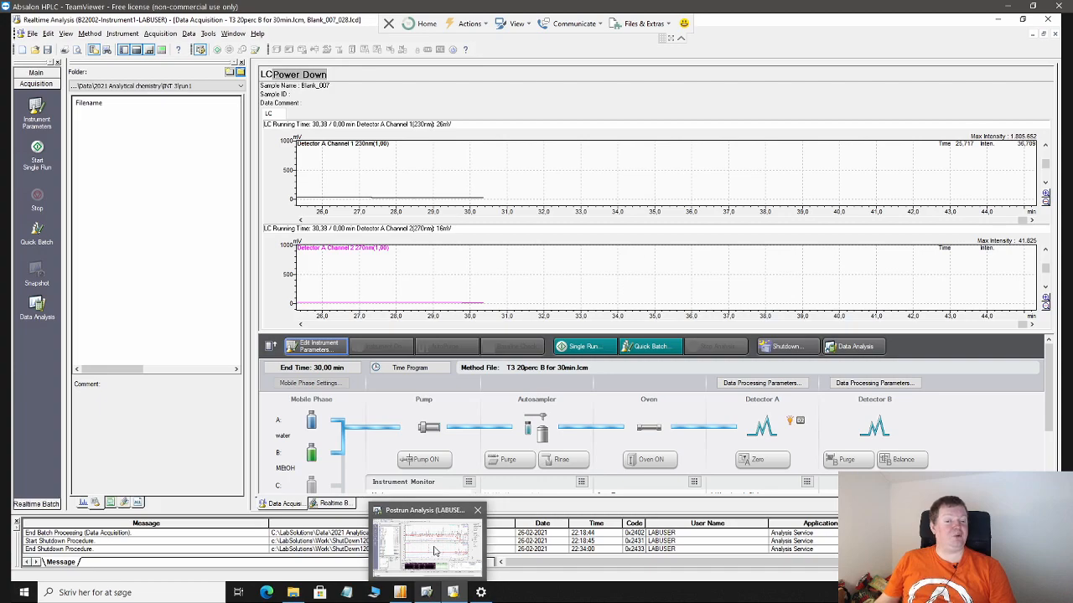
click(434, 551)
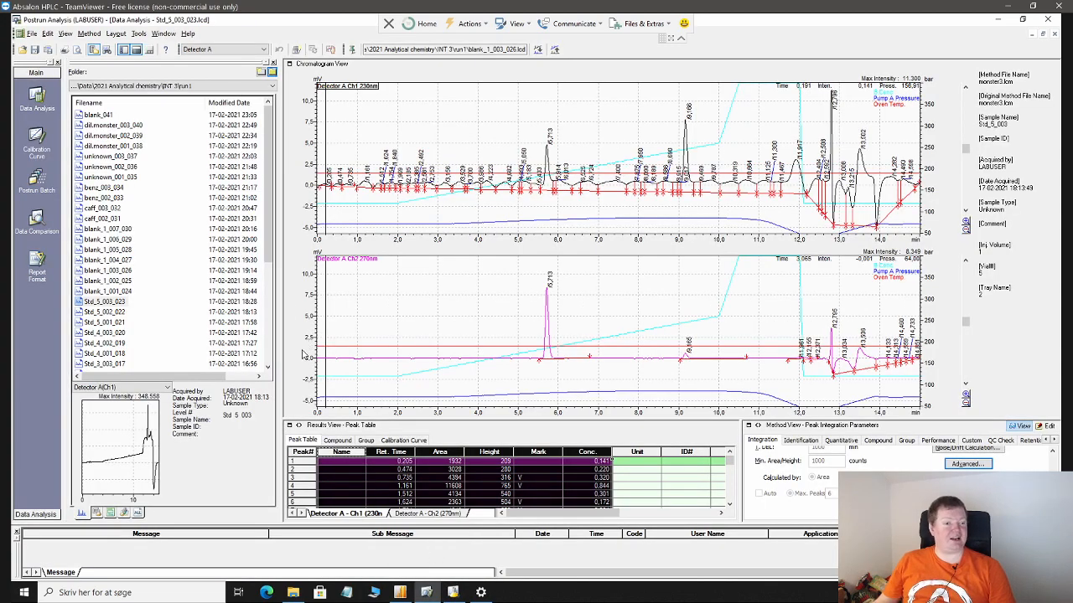
- Bring up the GC remote session for a brief look and return to the HPLC session
key(super+Tab)
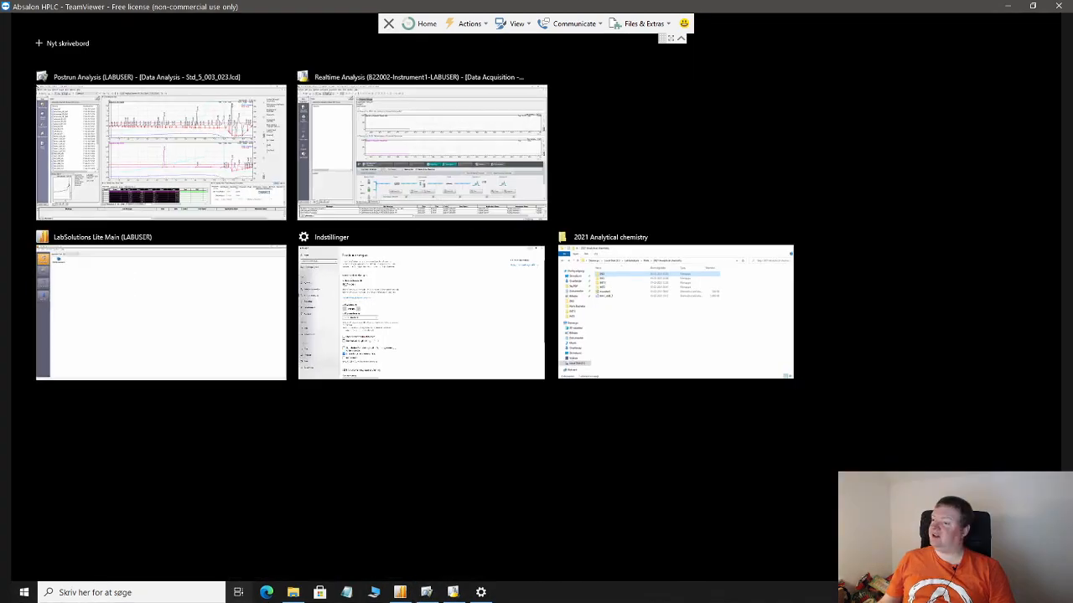
click(207, 153)
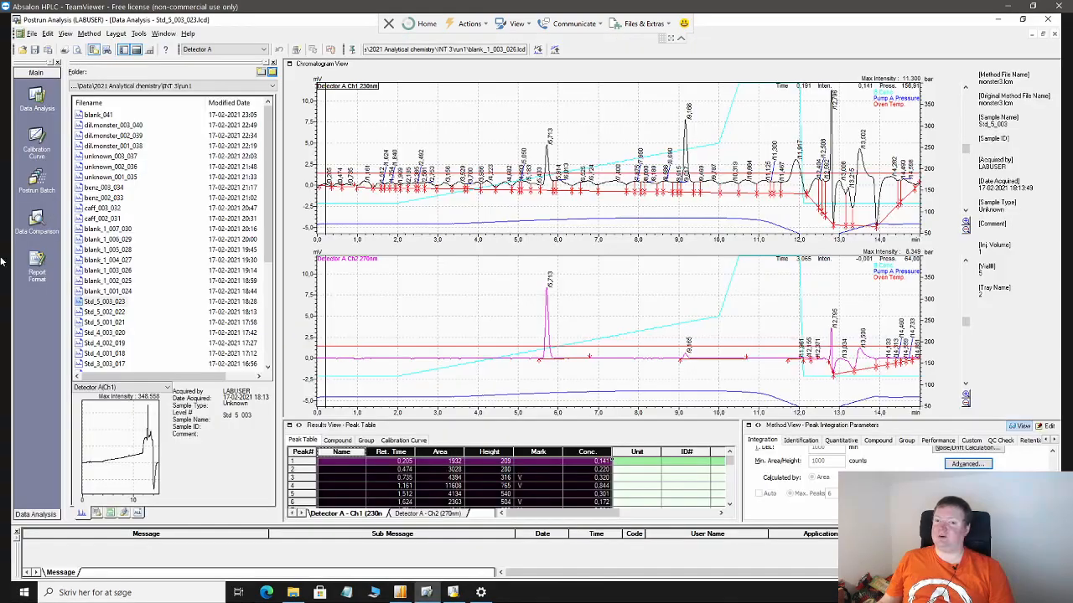
key(super+Tab)
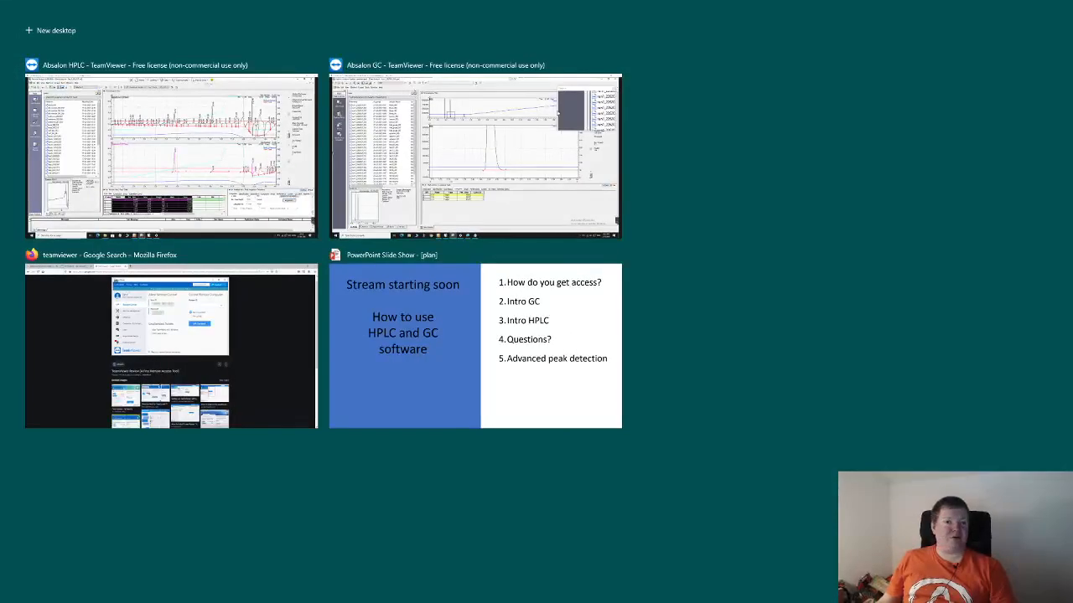
click(353, 166)
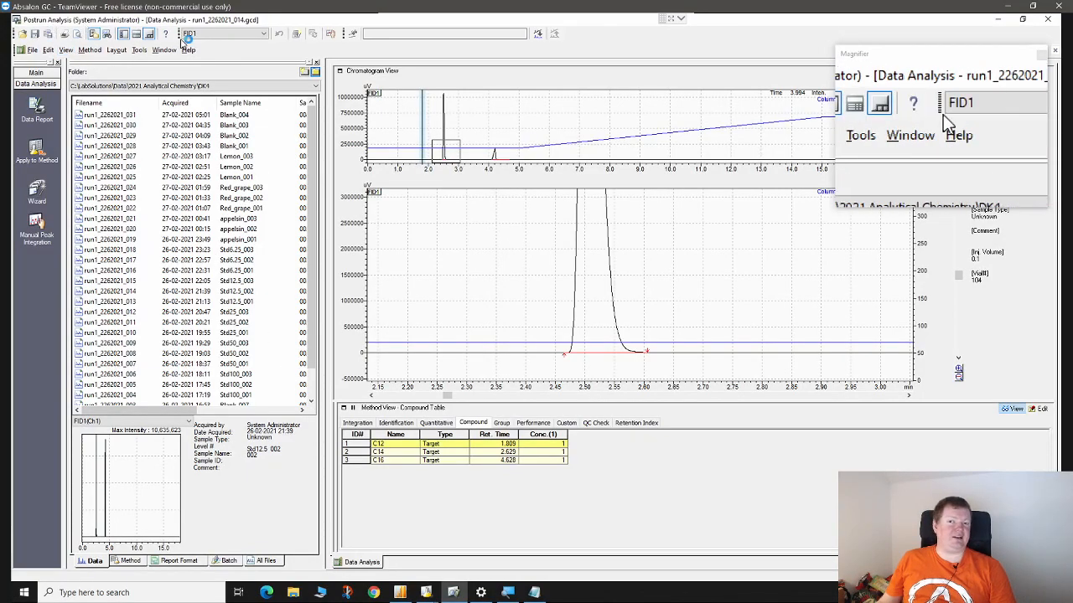
key(super+Tab)
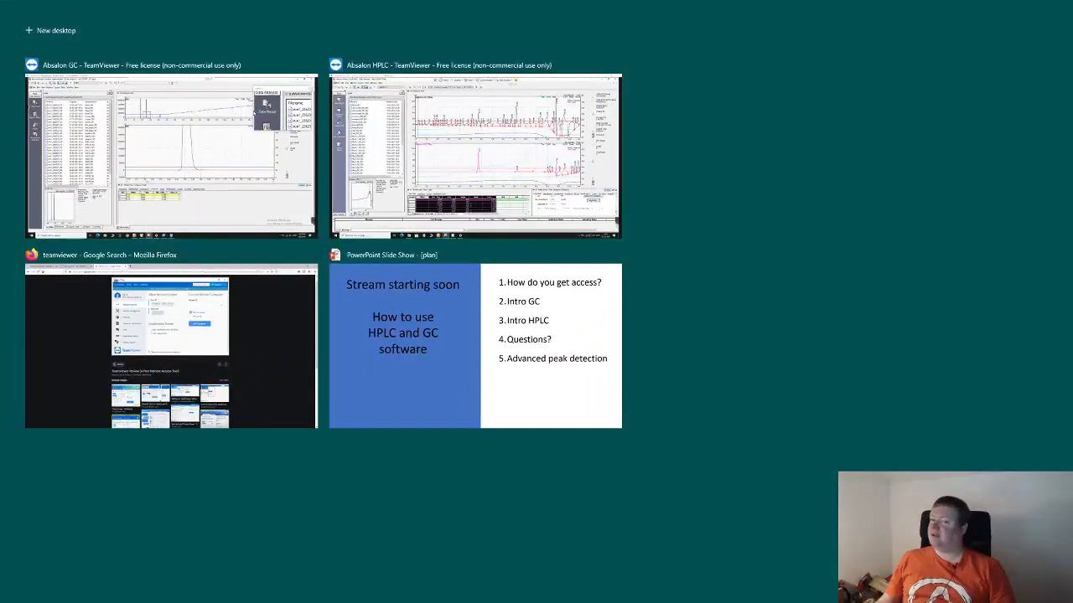
click(531, 157)
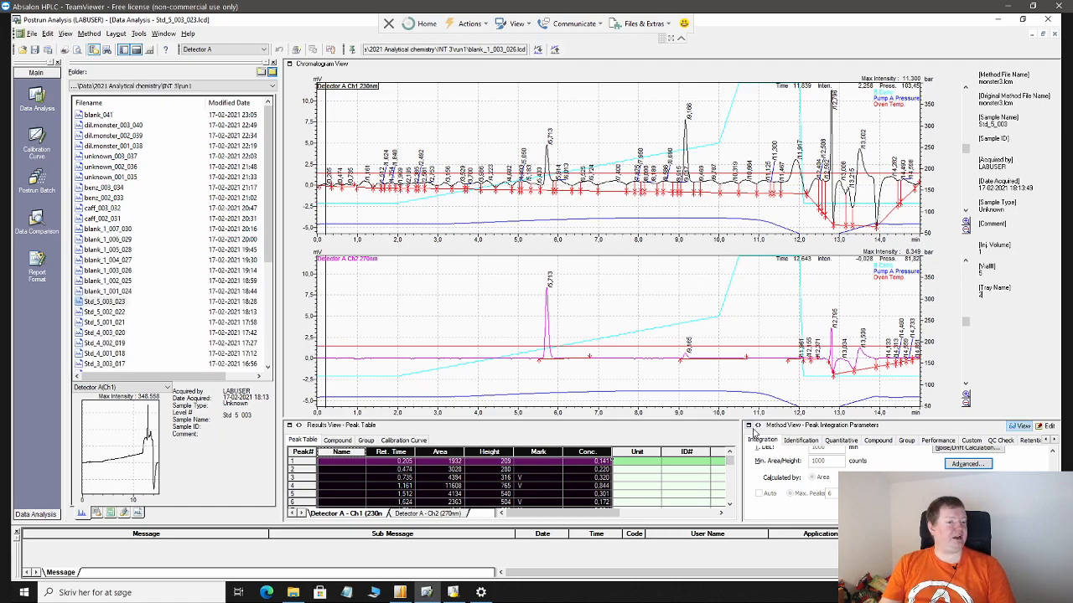
- Switch the peak integration parameters for Detector A - Ch1 (230nm) to edit mode and look through the settings
scroll(785, 490, up, 3)
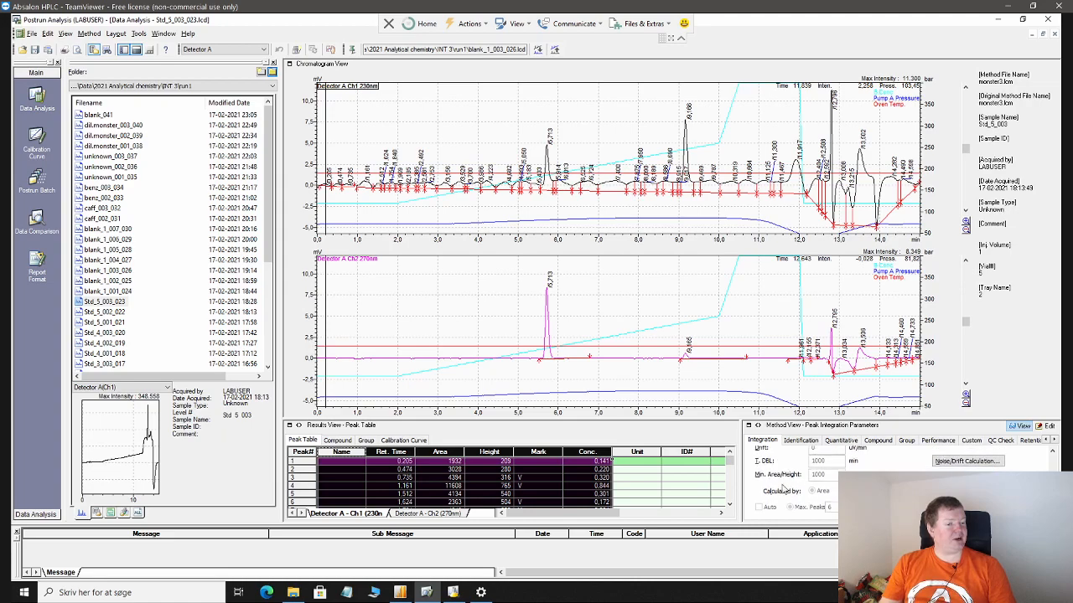
scroll(785, 481, up, 1)
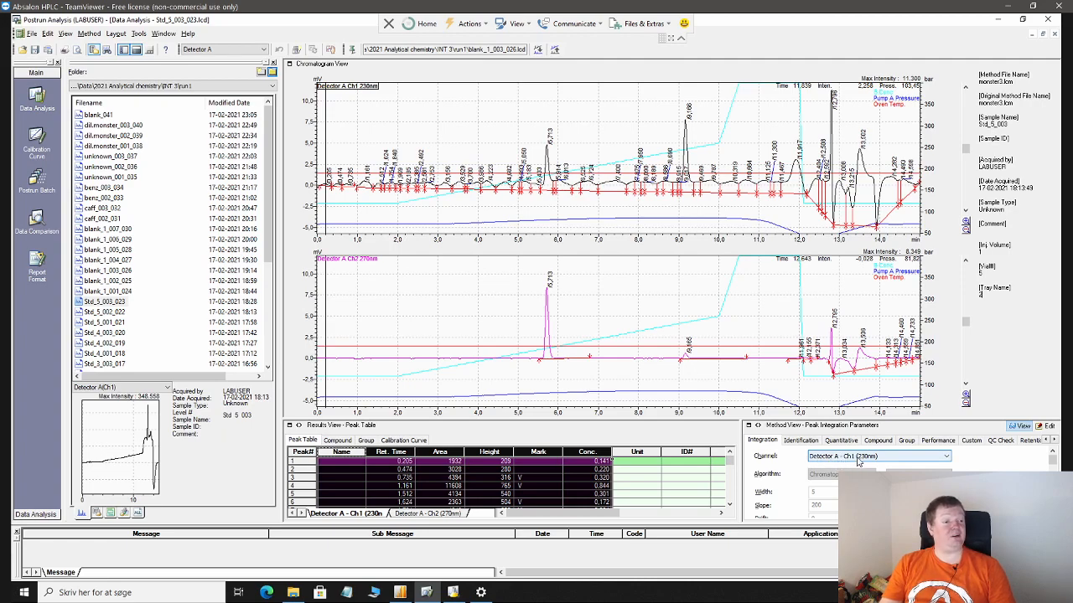
click(1047, 427)
click(1052, 515)
click(1052, 514)
click(1053, 514)
click(1053, 514)
click(1053, 514)
click(1053, 514)
click(1052, 515)
click(1053, 515)
click(1053, 514)
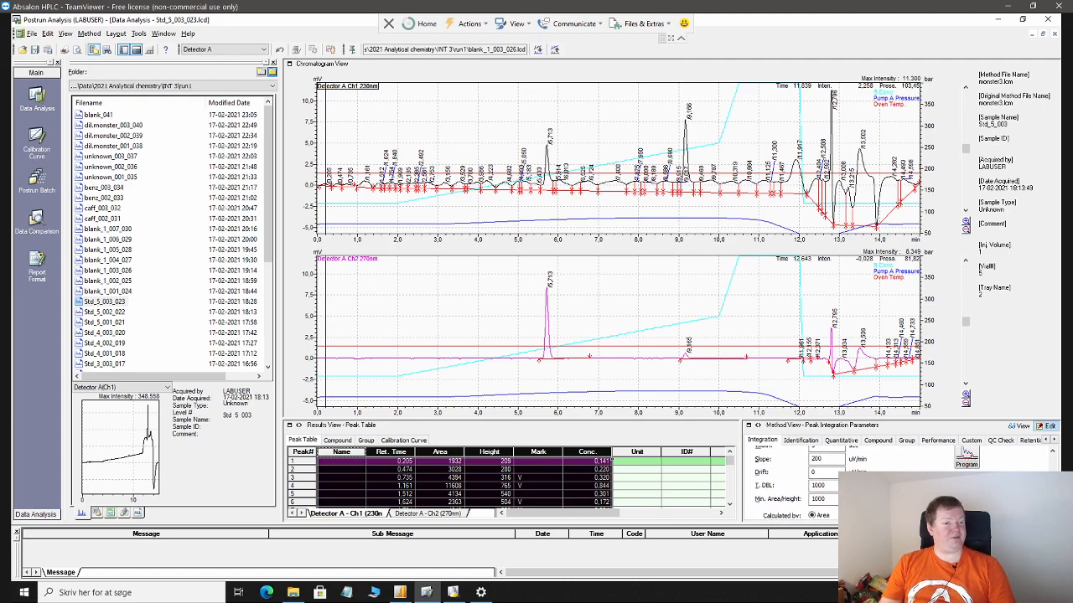
click(1053, 452)
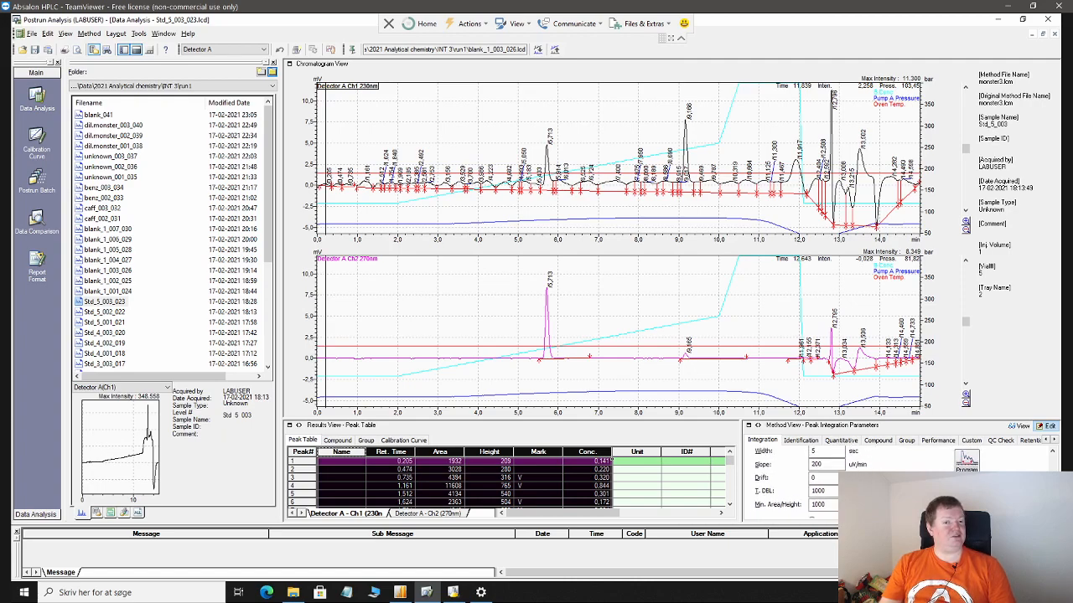
- Raise the minimum area/height for integration in stages, applying 2000, 5000, 10000 and finally 25000 counts
scroll(829, 507, down, 1)
click(834, 494)
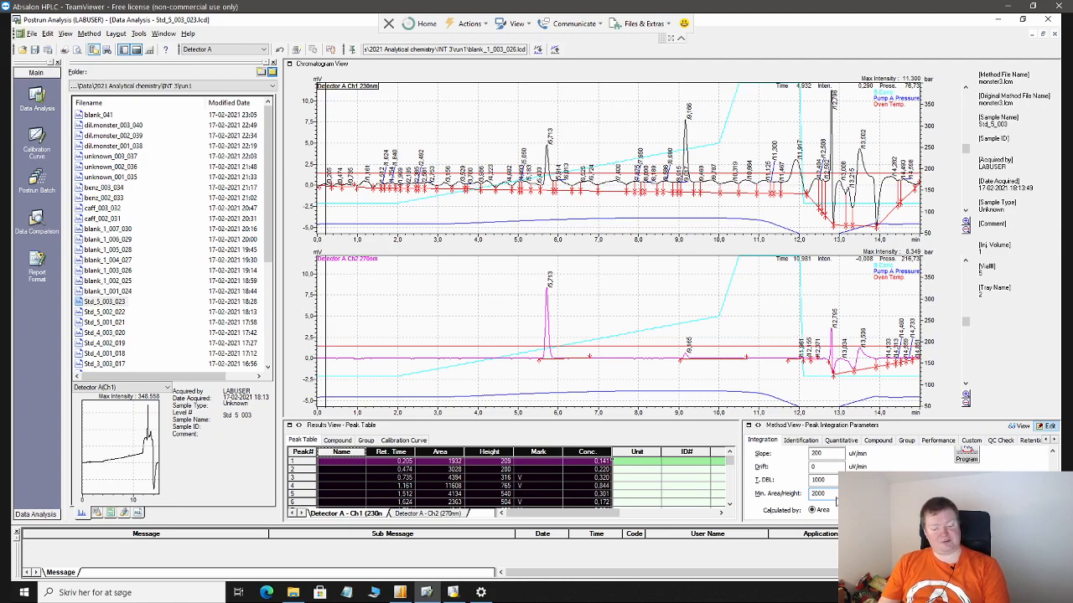
key(Return)
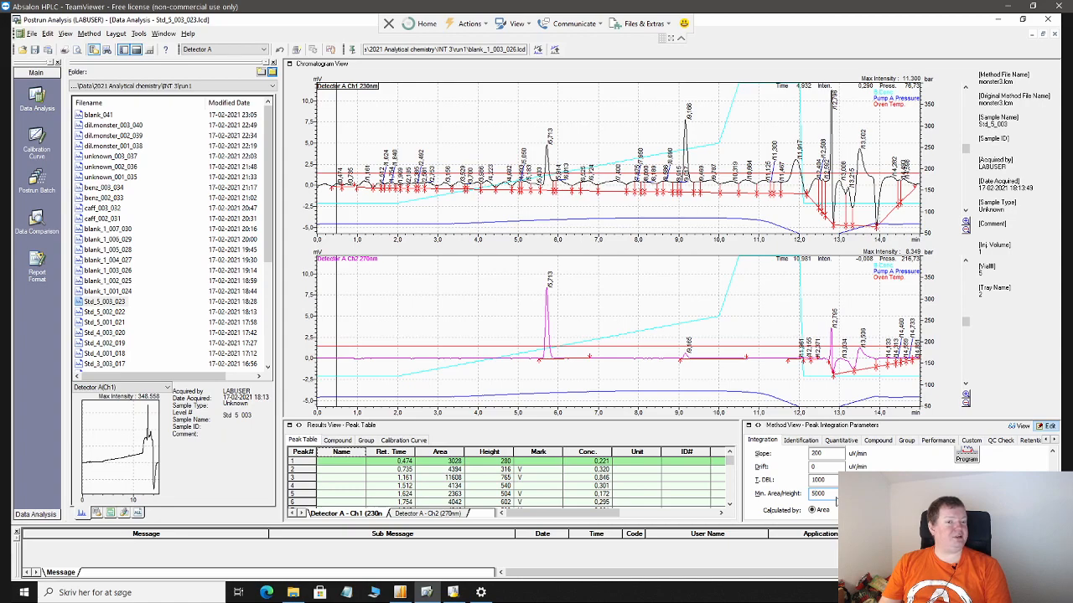
text(5000)
key(Return)
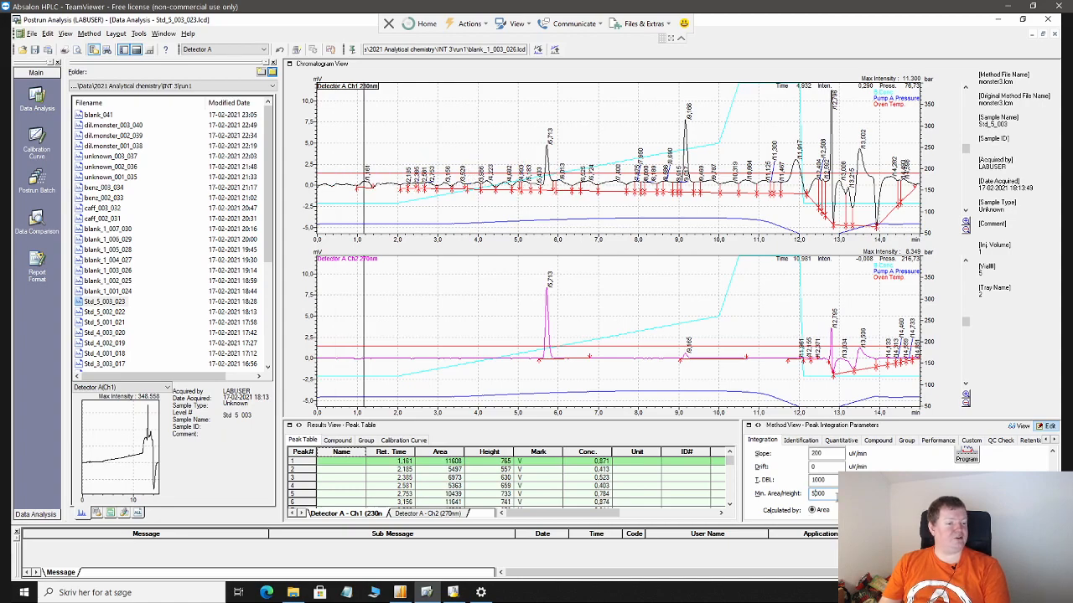
key(Return)
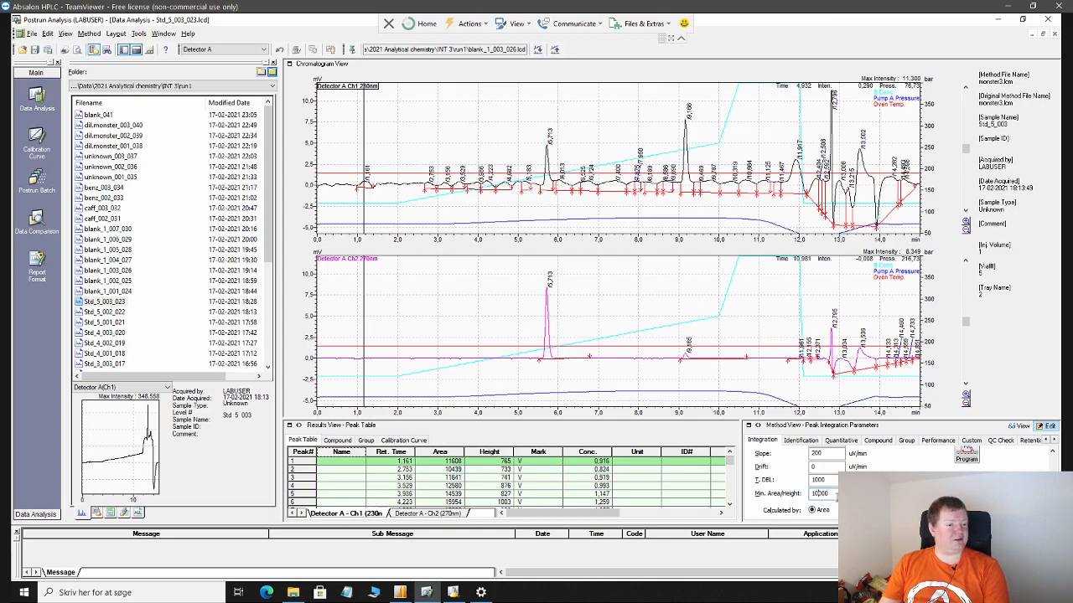
key(Return)
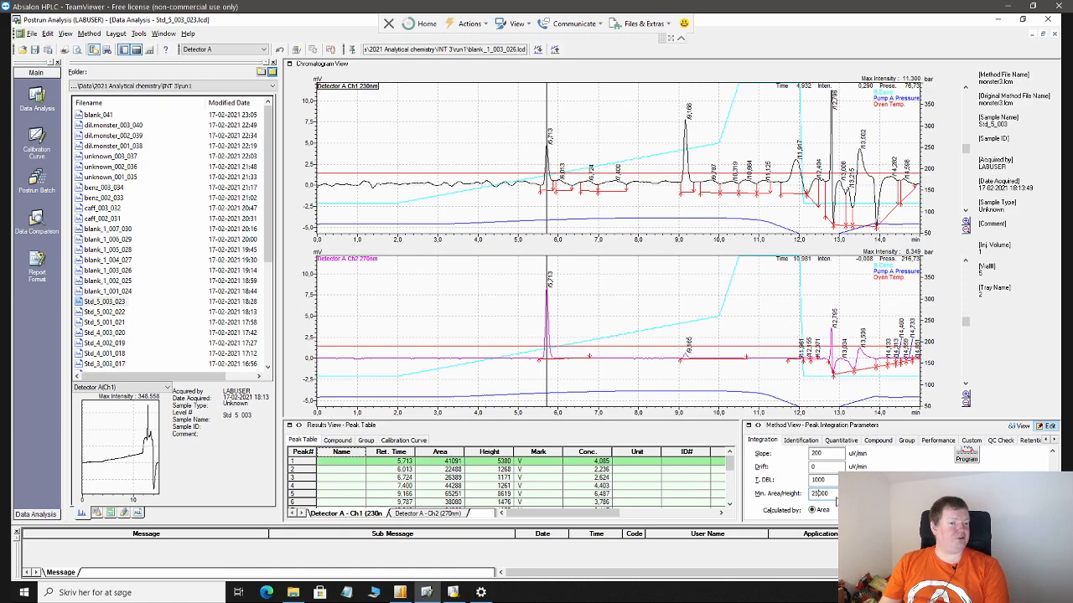
key(Return)
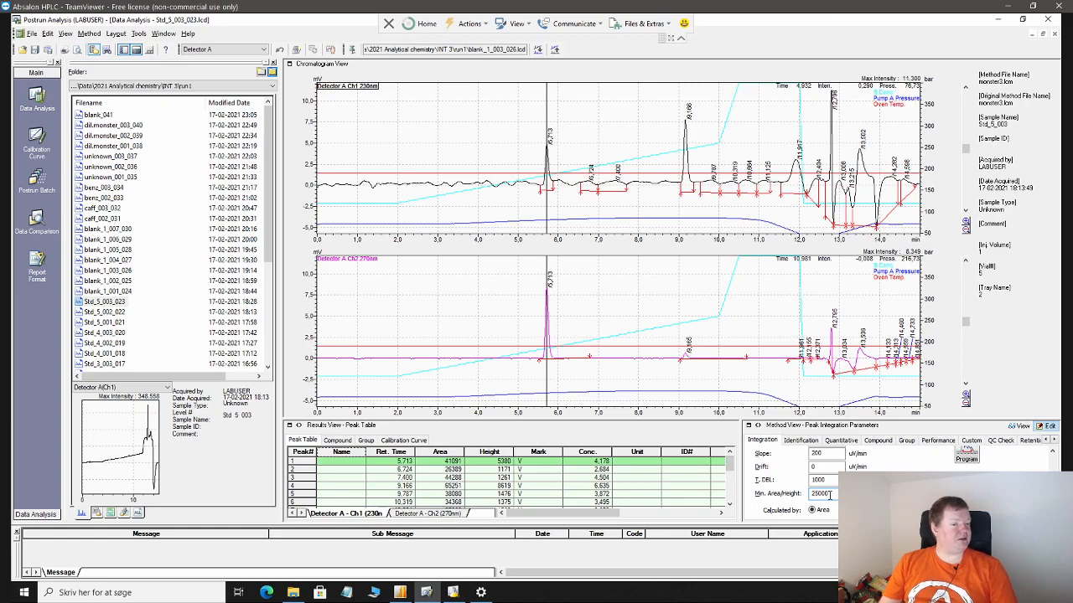
- Set the integration slope to 2000 uV/min and apply it to the Ch1 chromatogram
click(823, 453)
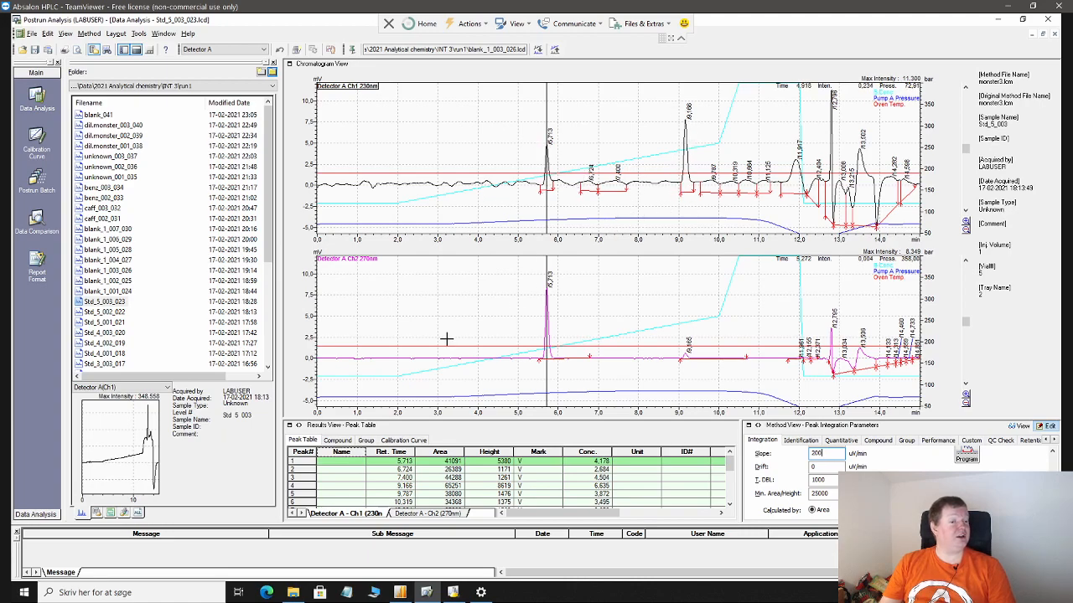
text(0)
key(Return)
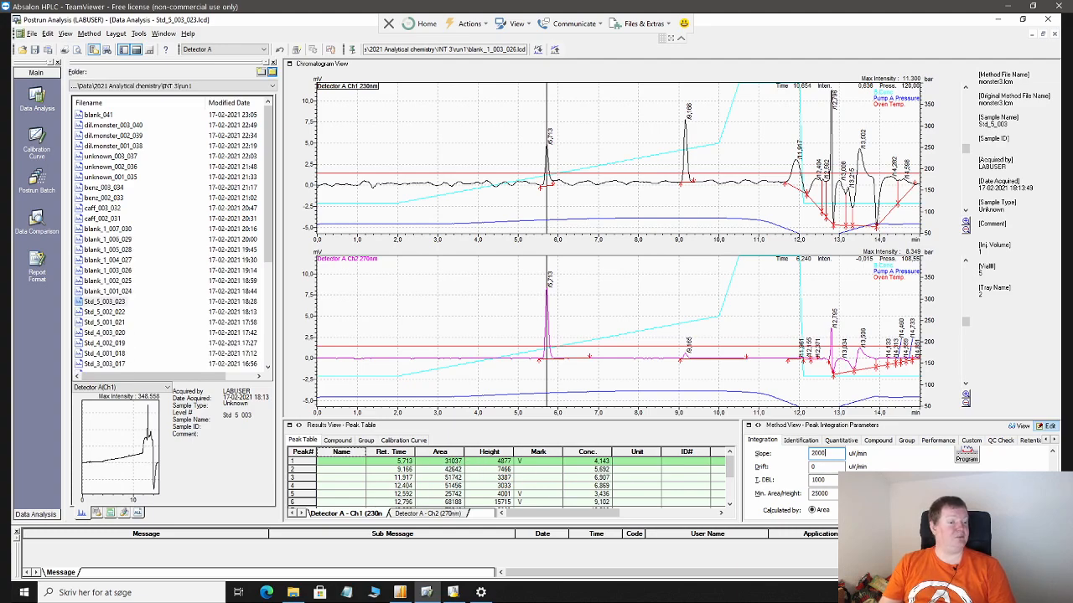
- Examine the advanced integration settings, including the Tailing Off option, and leave them without changing anything
scroll(901, 478, down, 1)
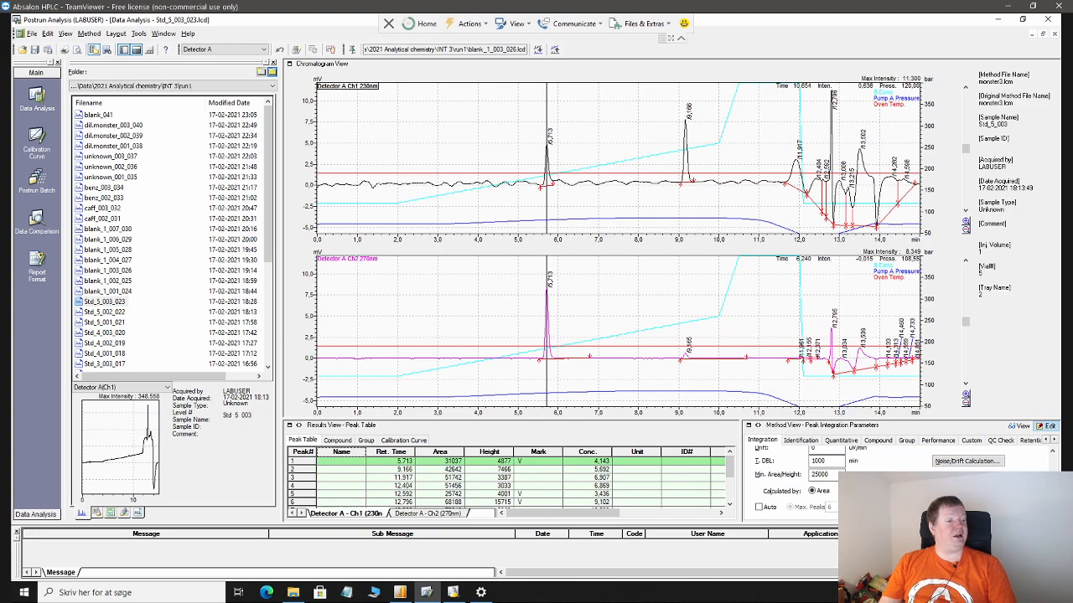
click(967, 478)
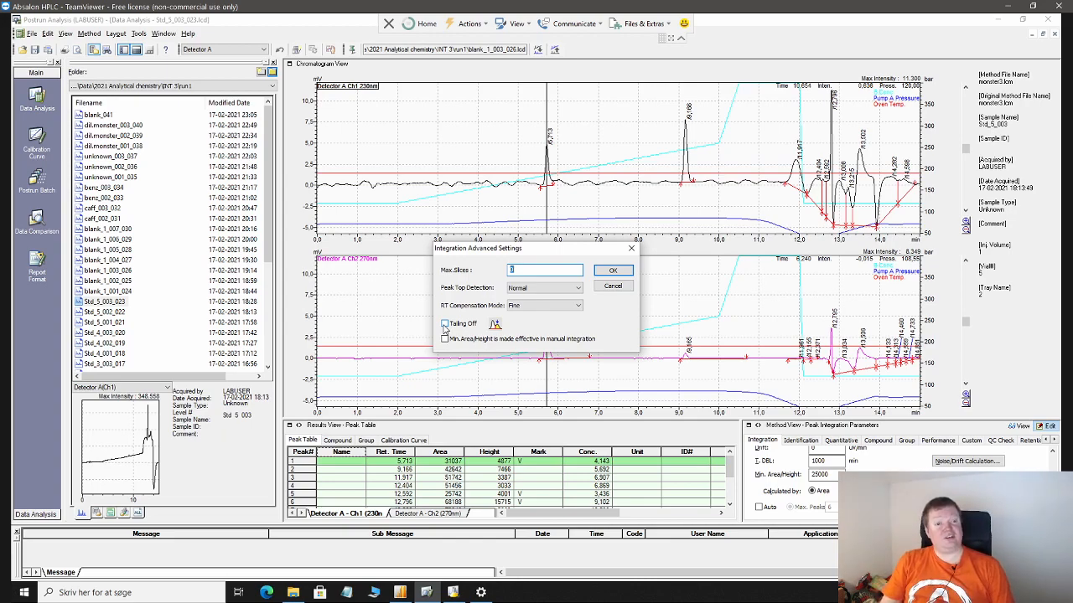
click(612, 287)
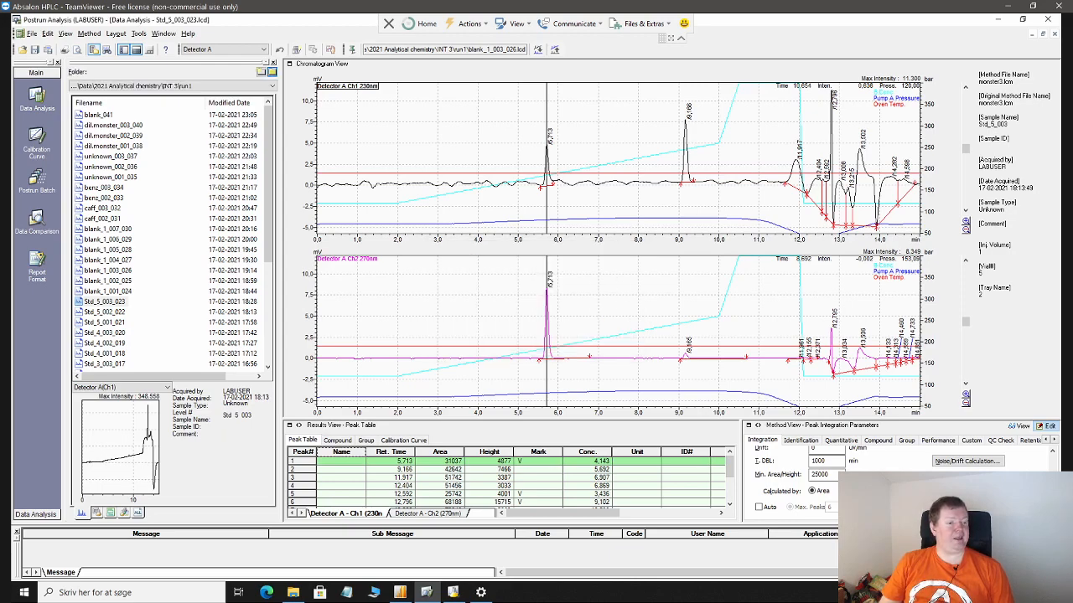
- Add an Integration Off period from 11.093 to 15 min to the Ch1 integration time program and apply it
scroll(804, 482, up, 3)
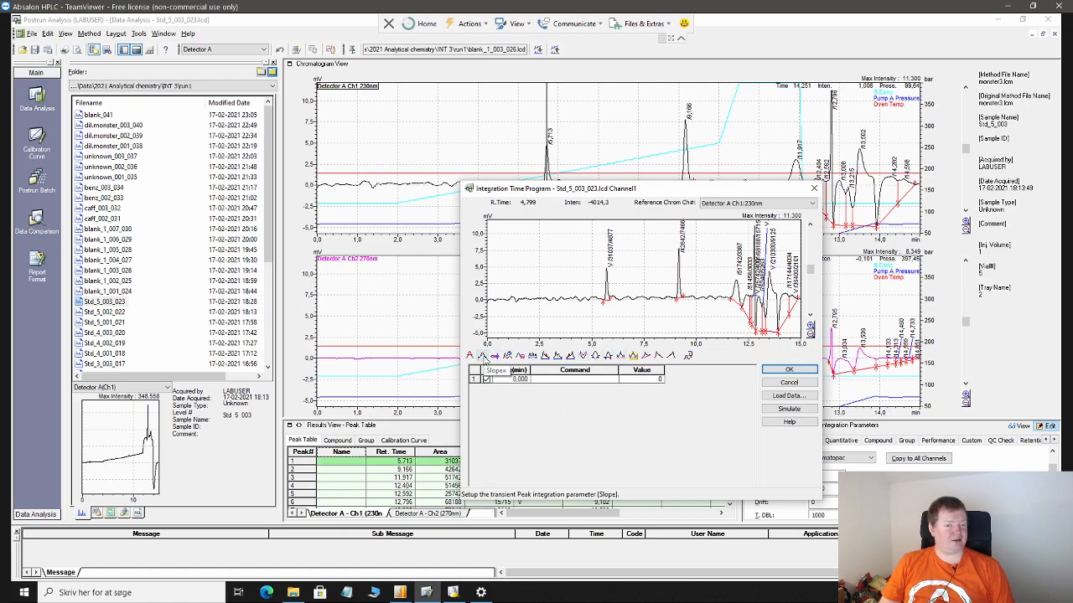
click(532, 355)
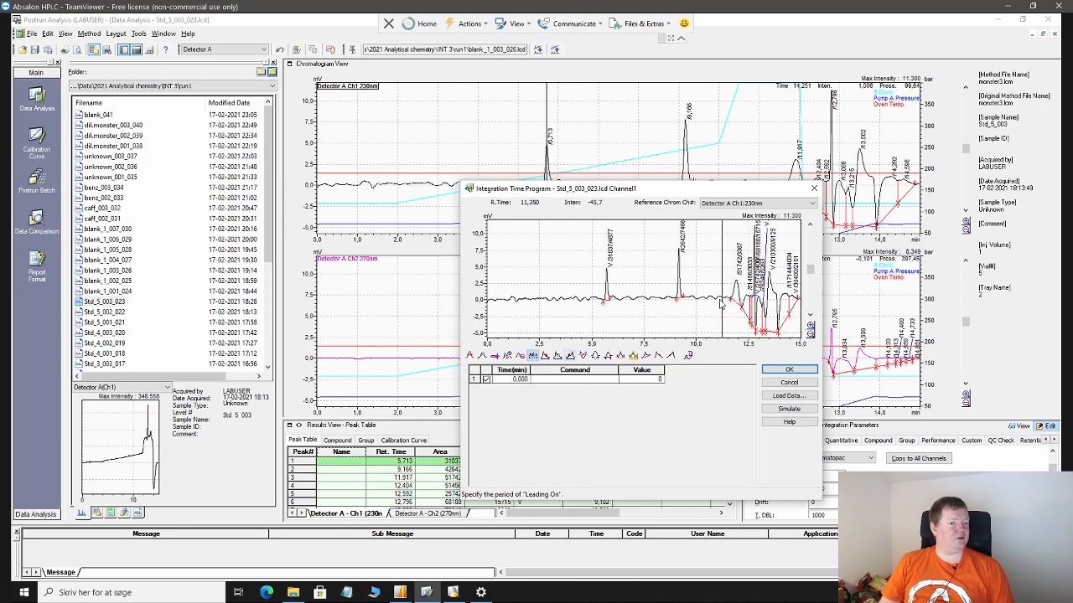
click(718, 303)
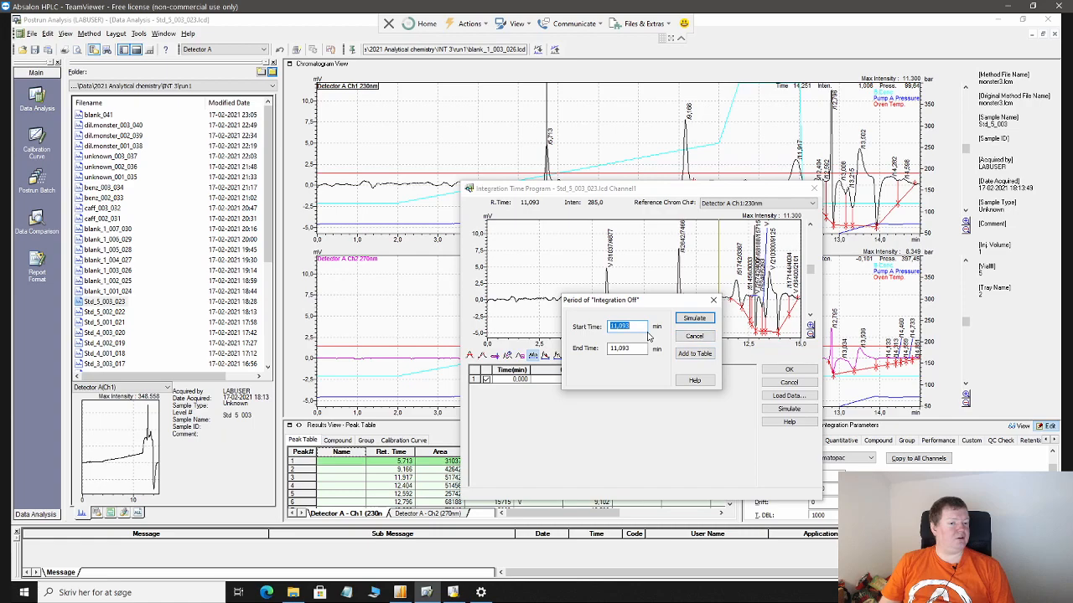
drag(634, 349, 576, 352)
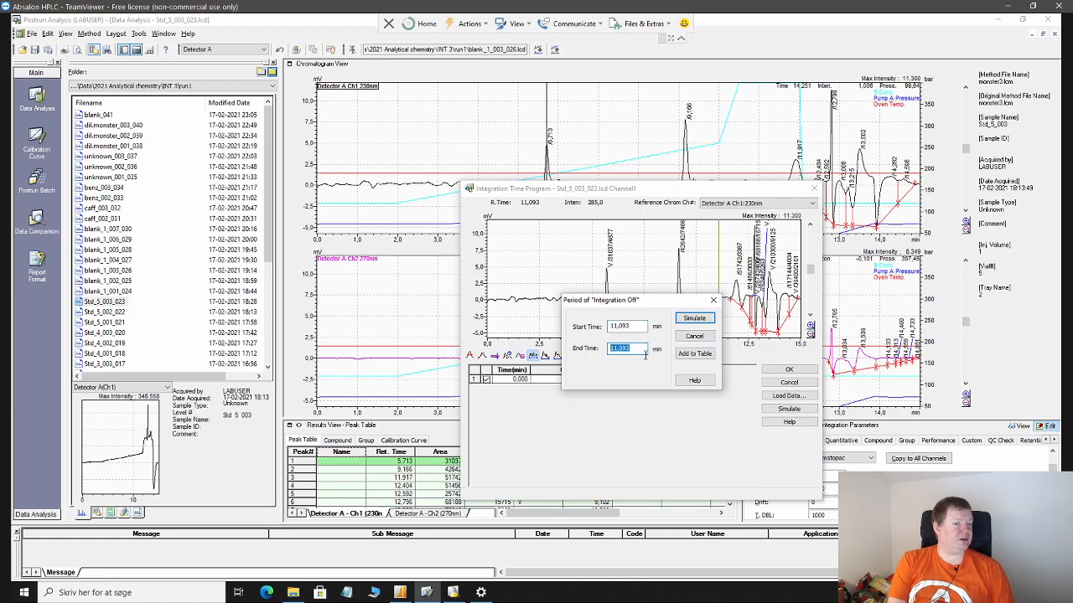
text(15)
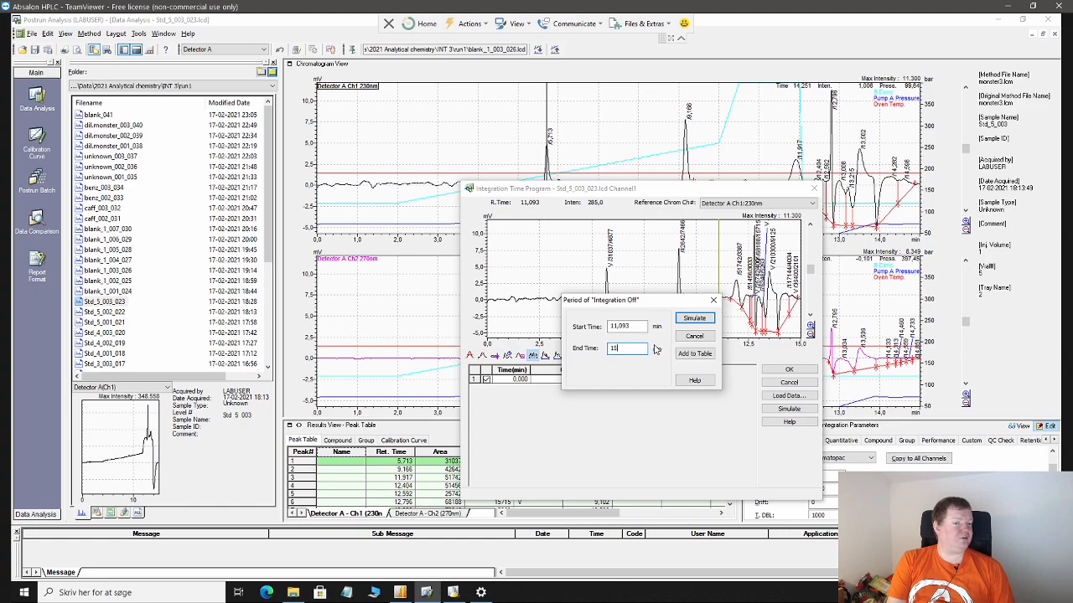
click(694, 354)
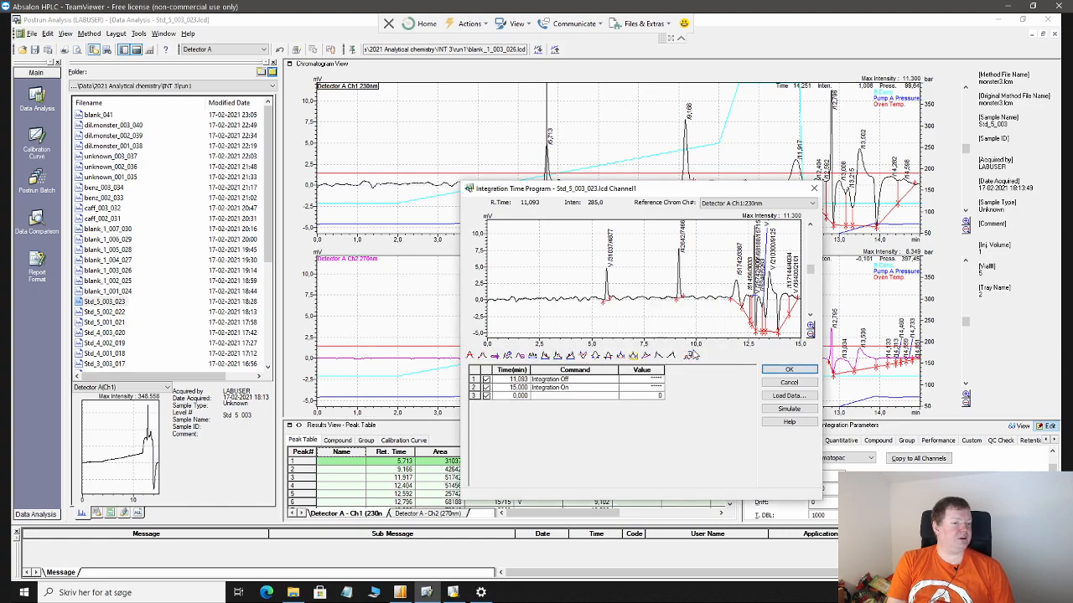
click(788, 369)
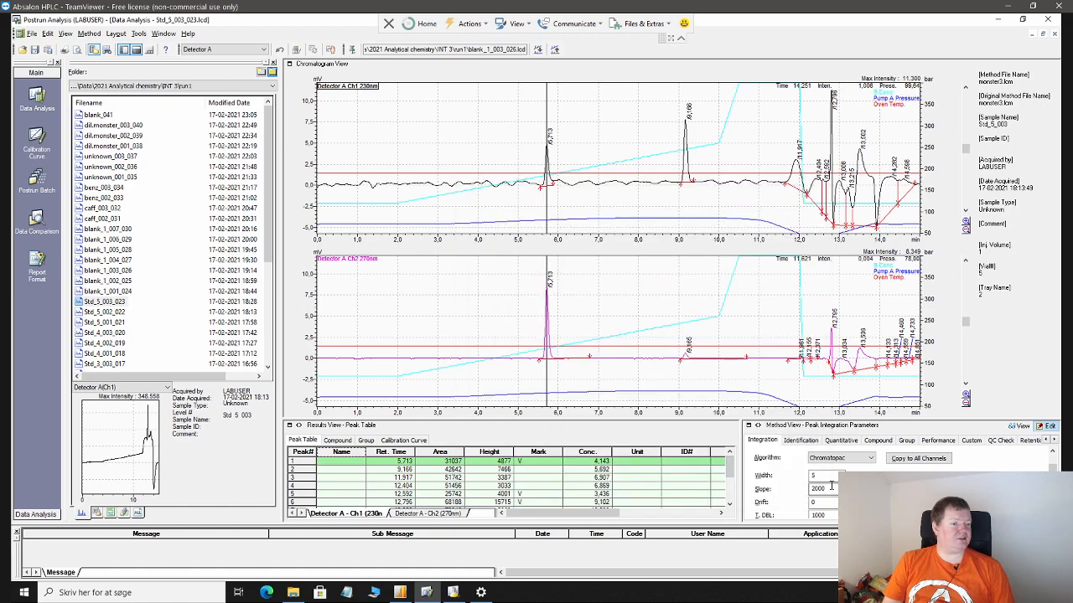
- Review the Integration Off and Integration On entries in the time program, along with the width and slope settings
click(914, 491)
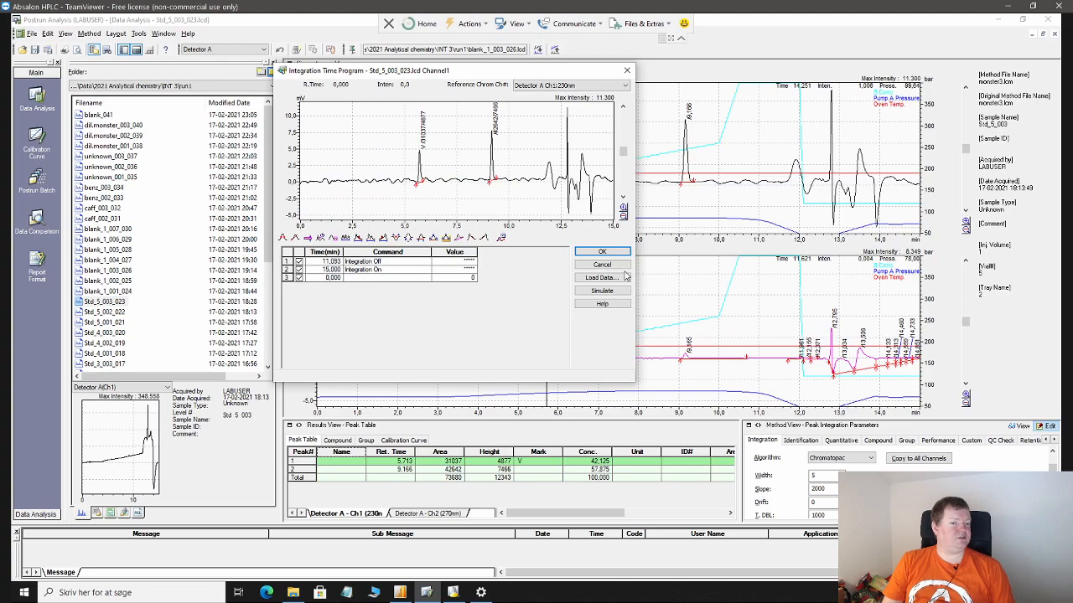
click(603, 252)
double_click(830, 475)
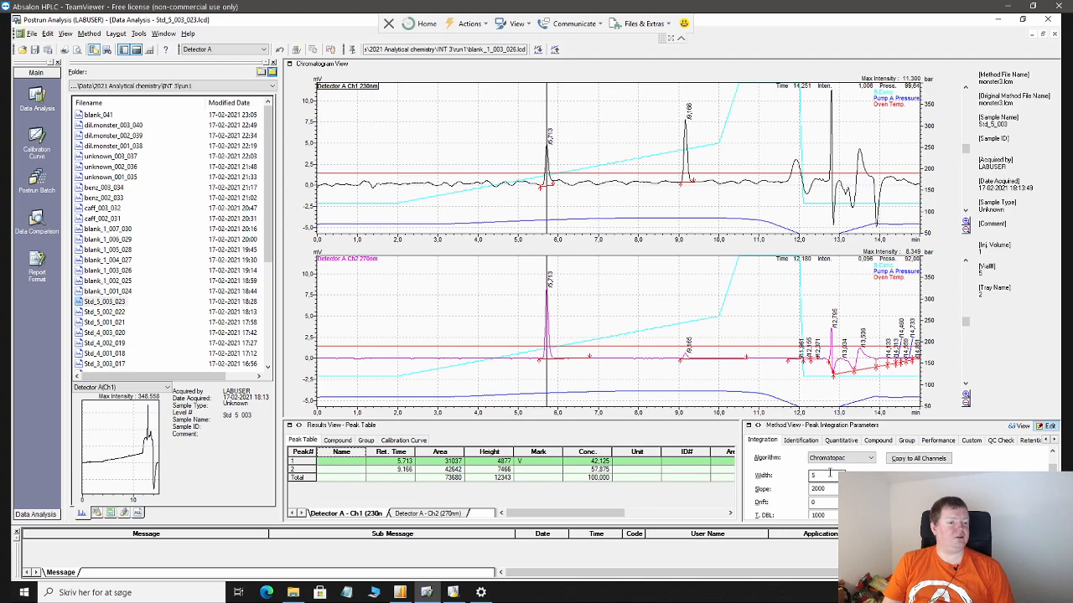
double_click(830, 489)
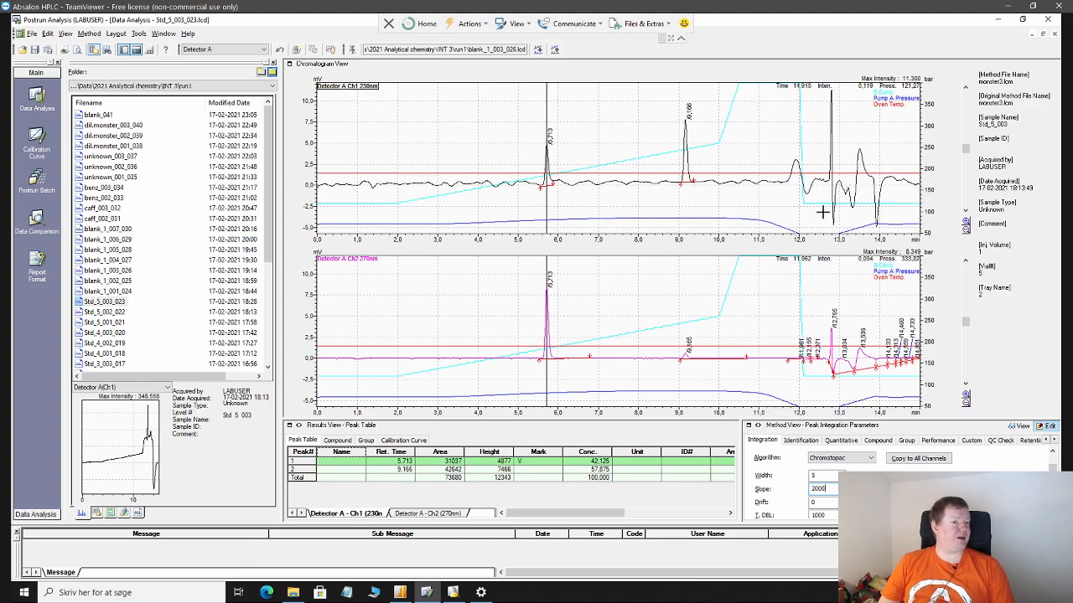
click(917, 502)
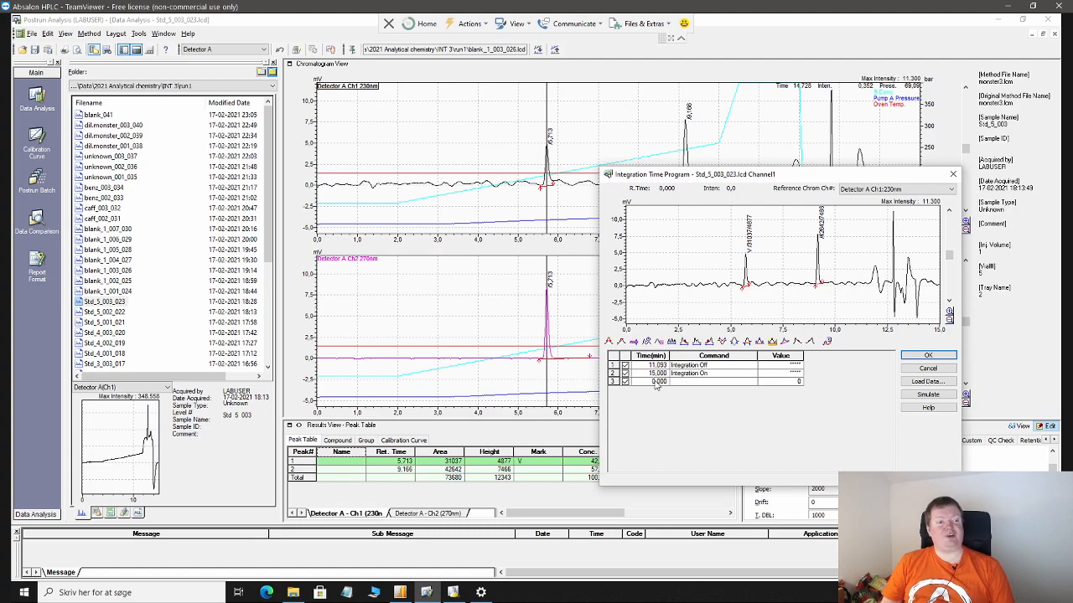
click(926, 357)
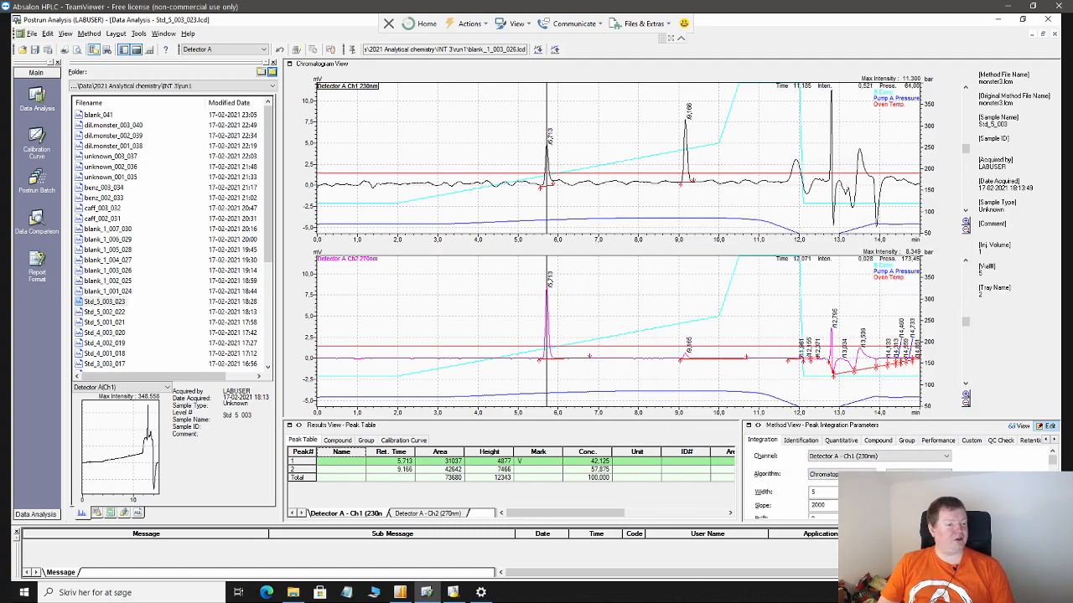
- Check which detector channels the integration parameters cover, keep Detector A - Ch1 (230nm), and review its settings
click(845, 457)
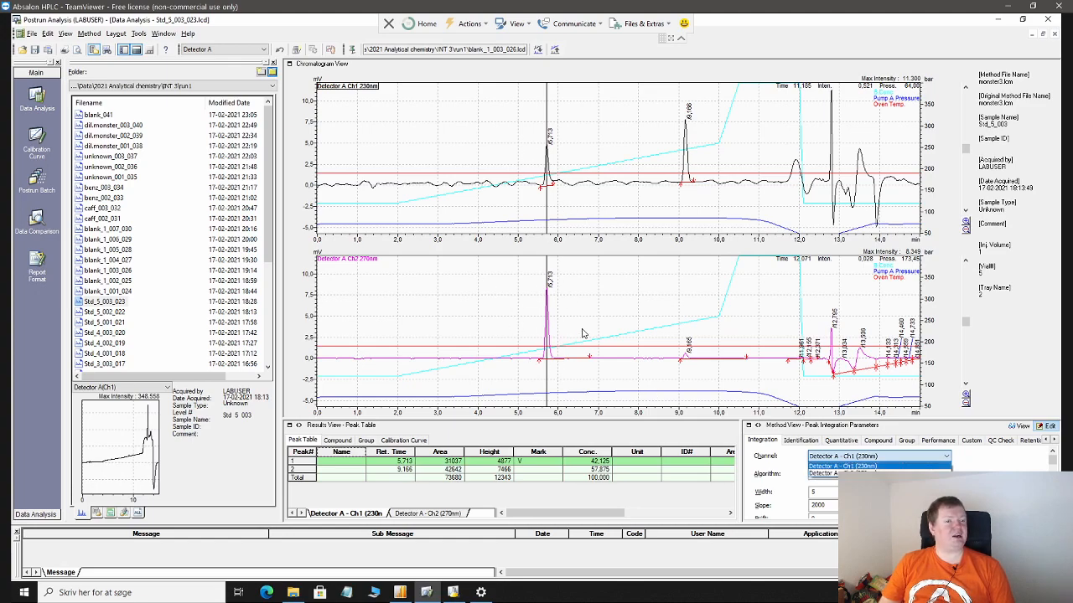
click(832, 466)
scroll(797, 506, down, 5)
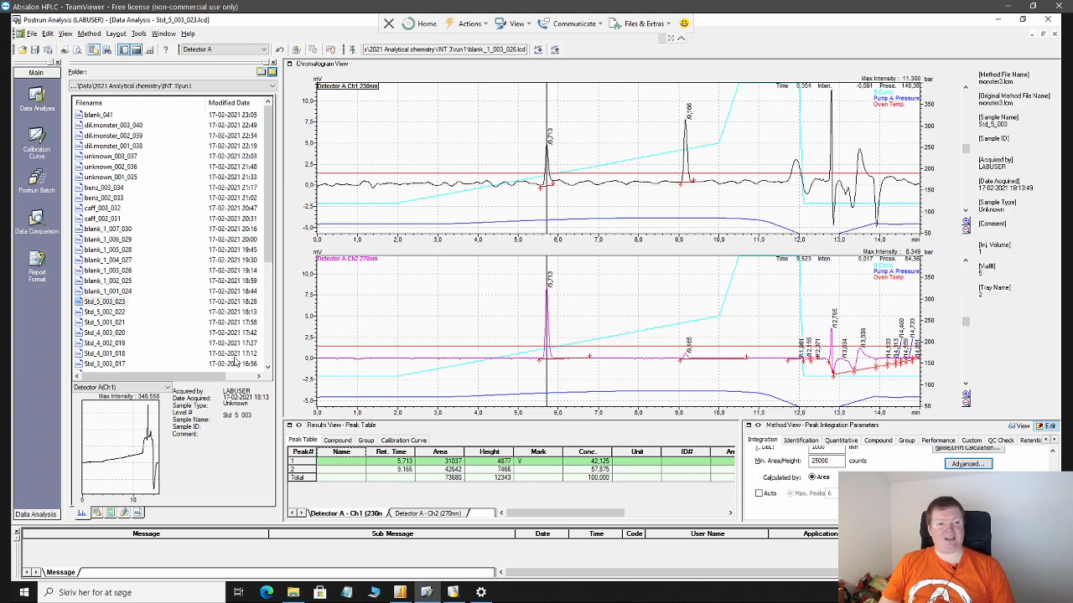
scroll(966, 457, up, 3)
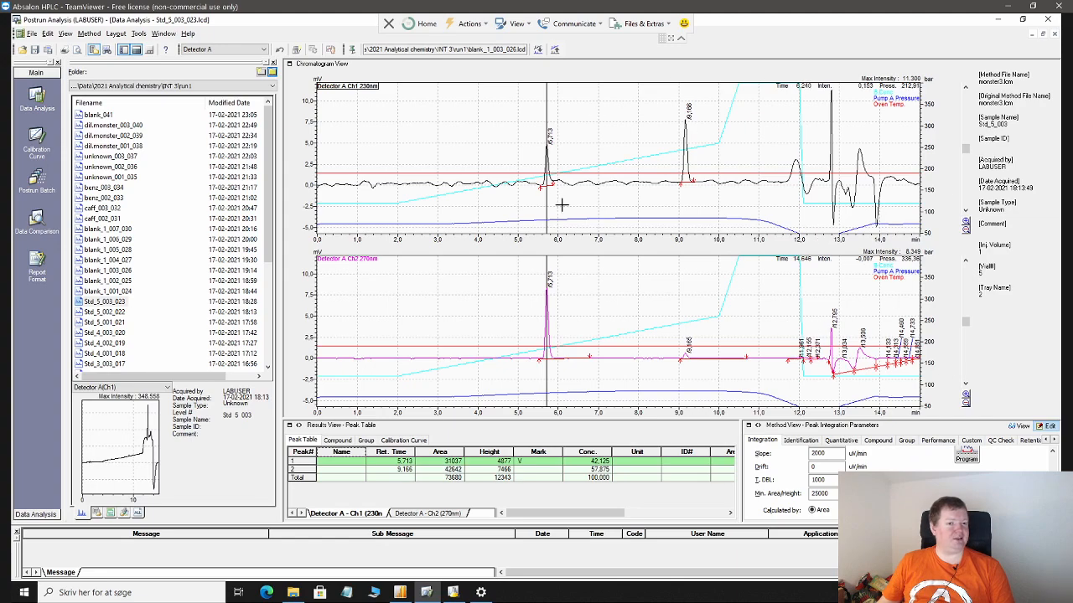
- Save the integration settings as a new LC method file named Energy_data in the run1 folder, accepting the pending method changes
click(32, 34)
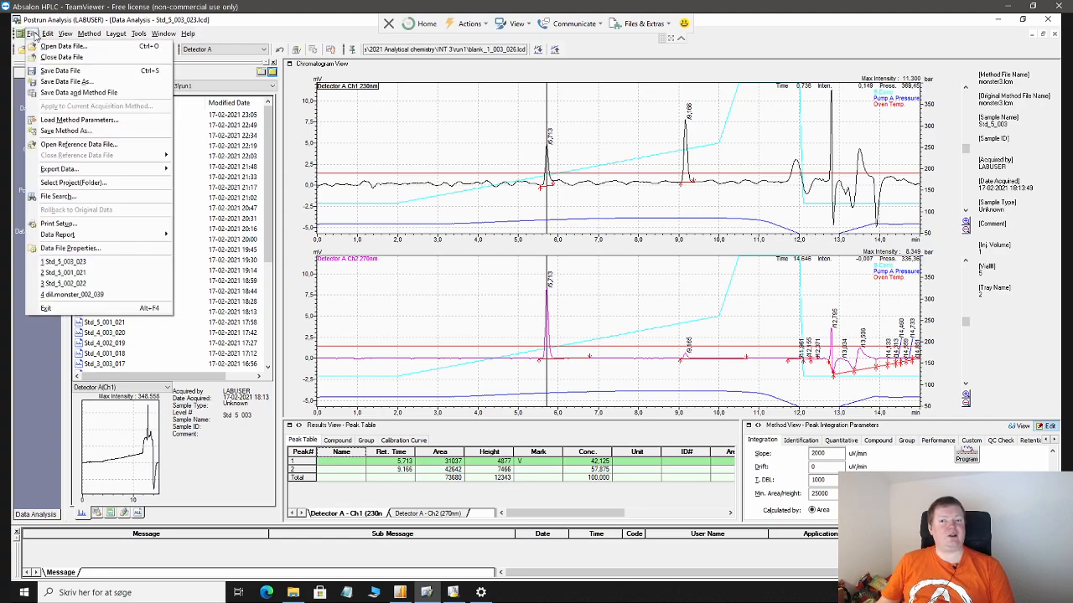
click(62, 132)
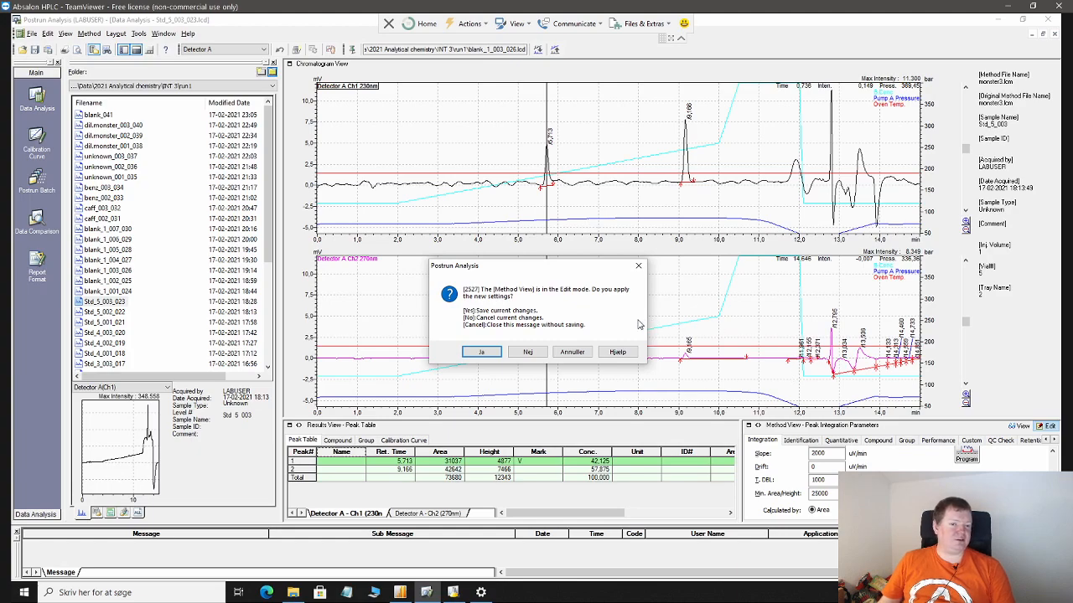
click(478, 353)
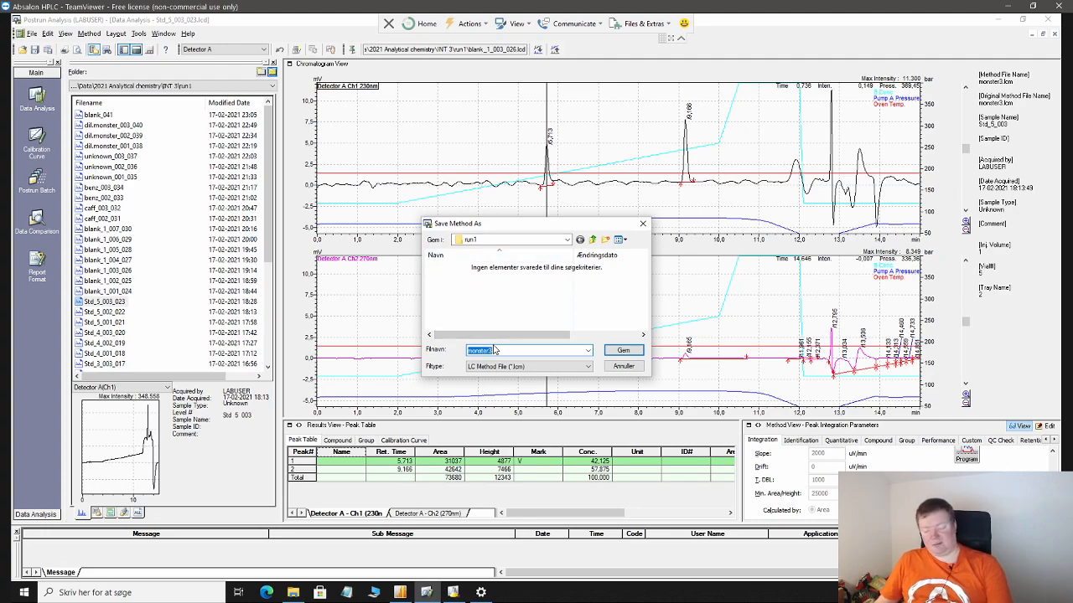
text(Enst)
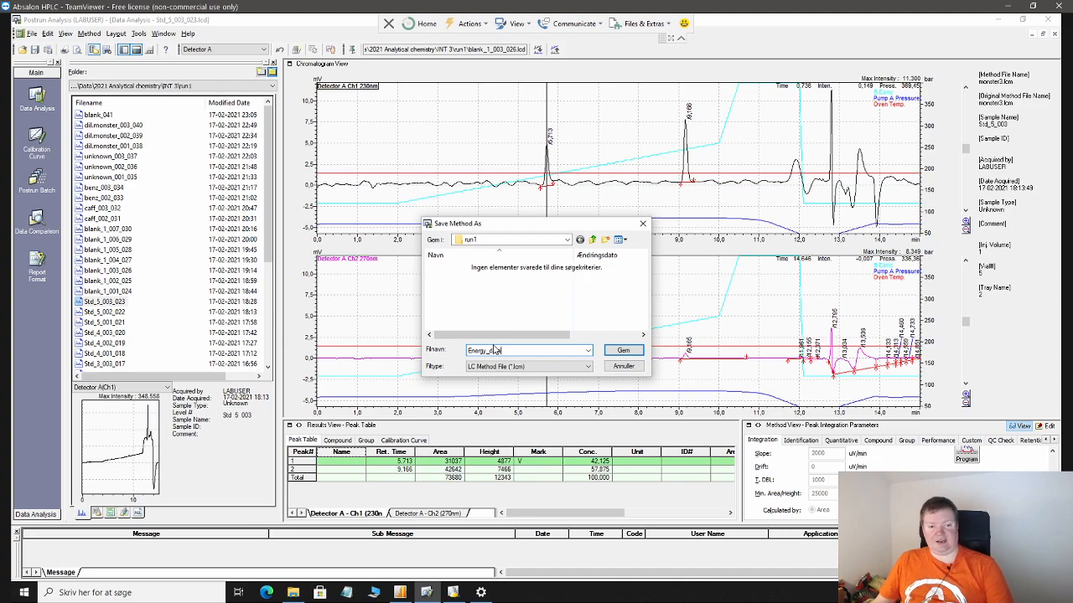
click(630, 352)
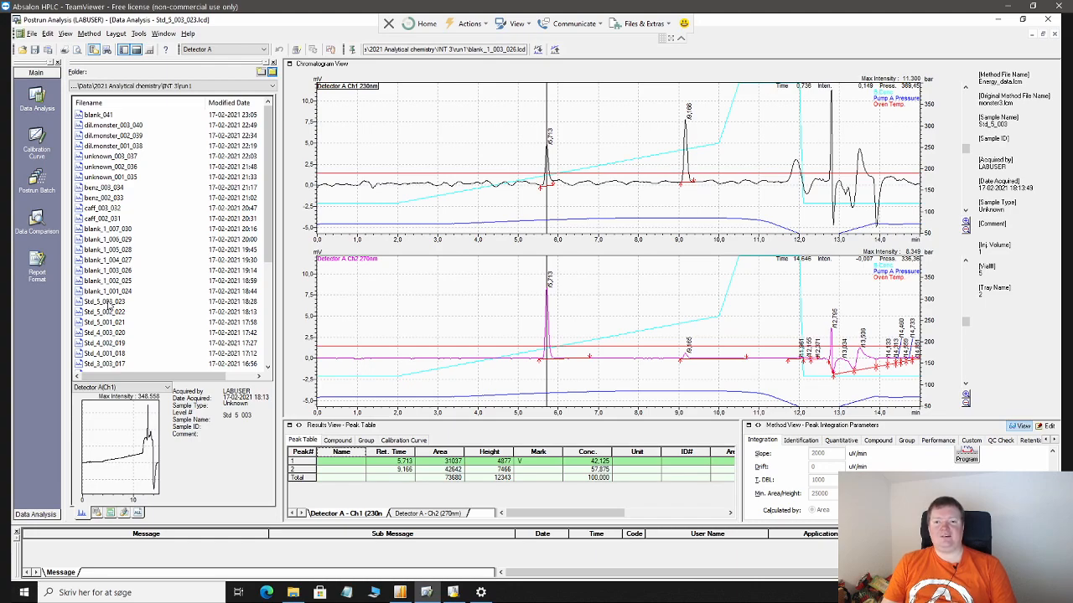
- Open data file Std_5_002_022 without saving the current one, and load the data processing and QA/QC parameters from the Energy_data method into it
double_click(105, 312)
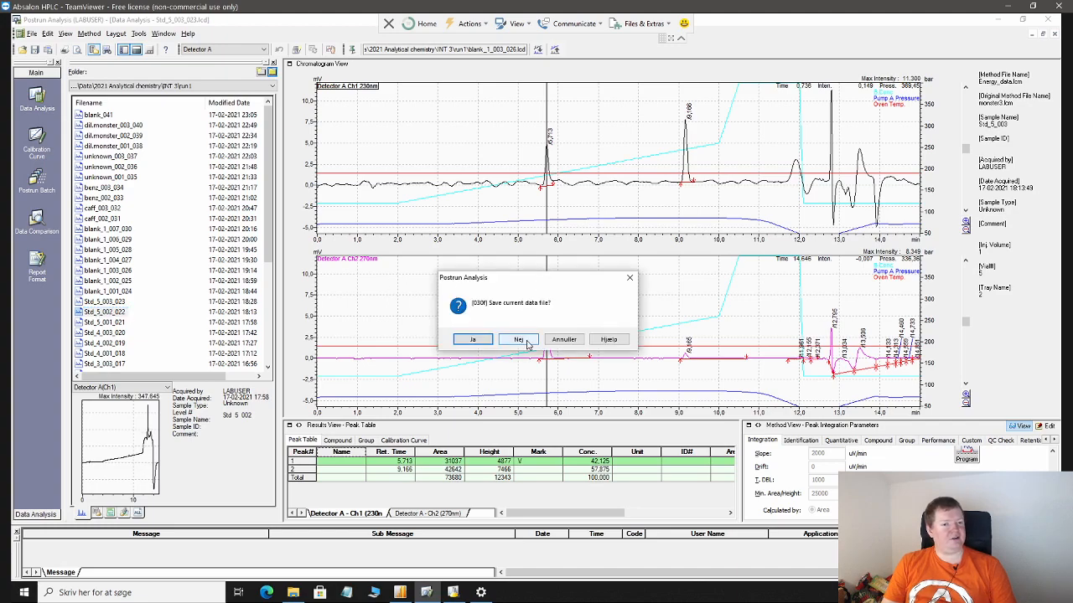
click(525, 341)
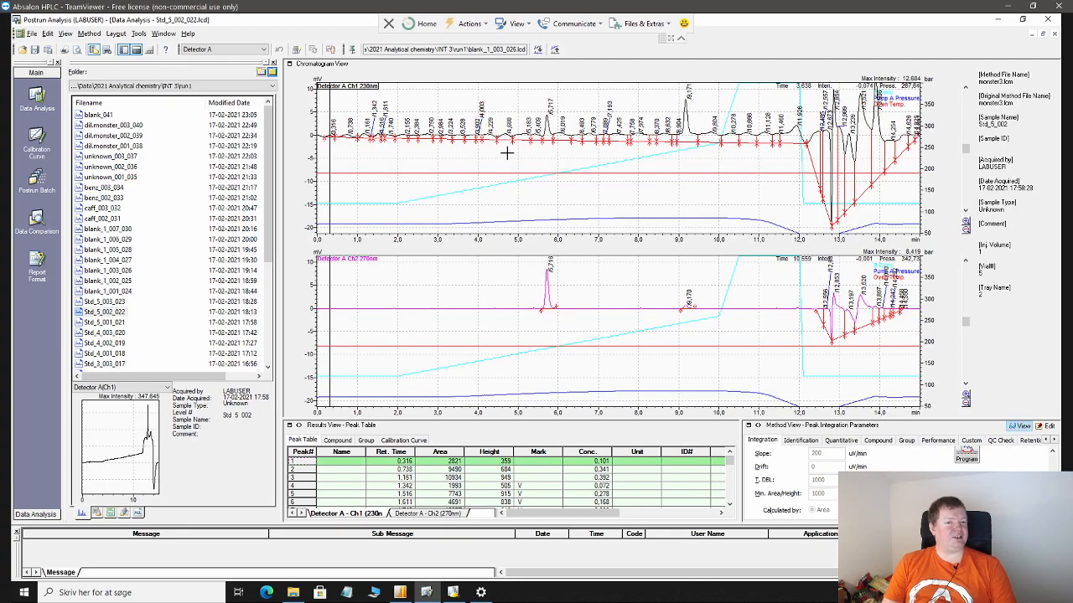
click(32, 34)
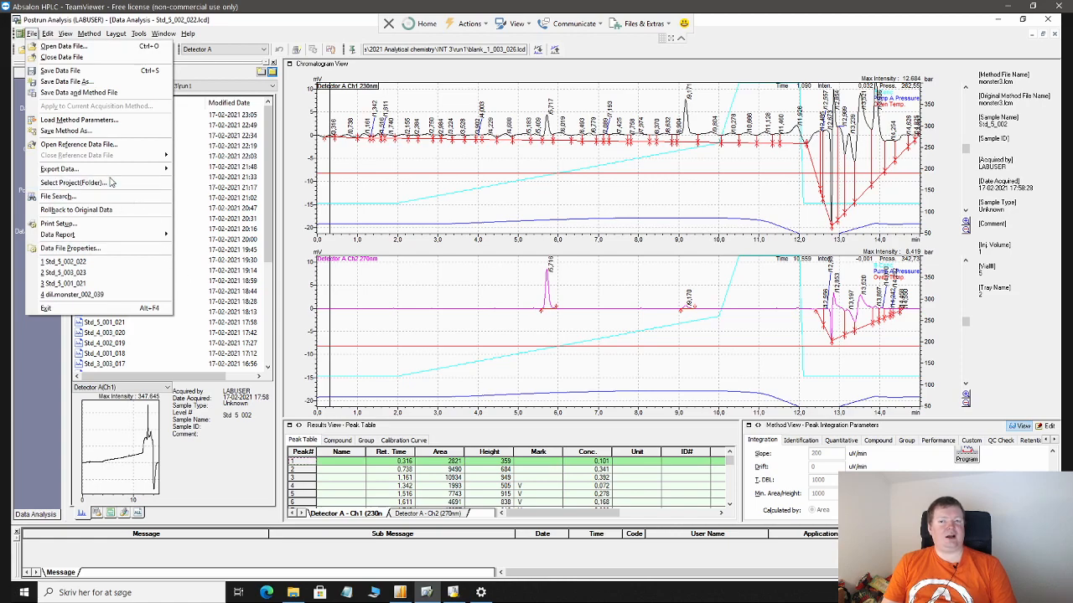
click(63, 124)
click(469, 236)
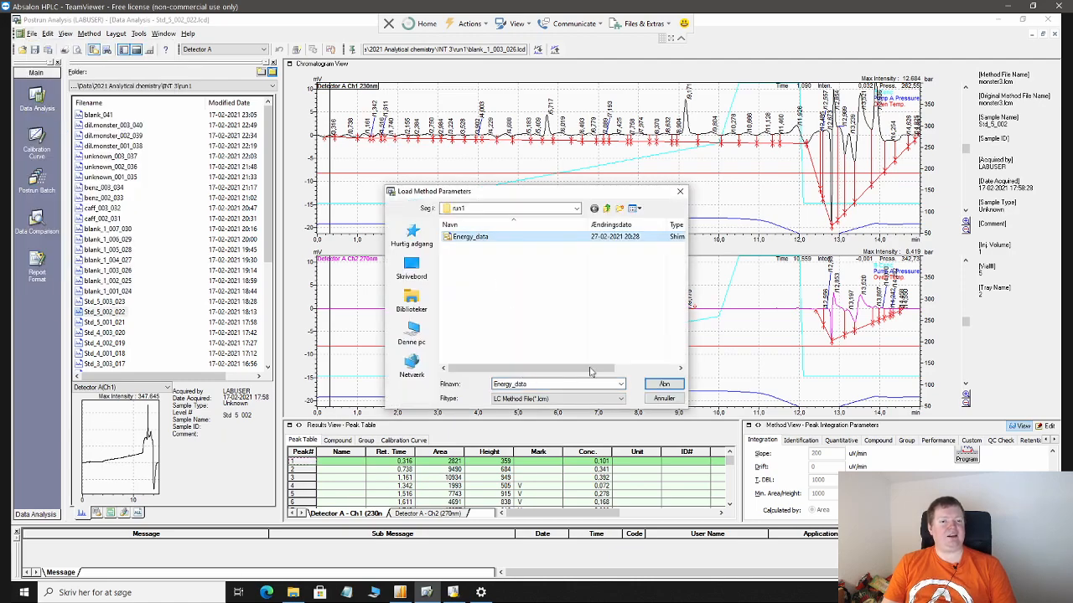
click(664, 384)
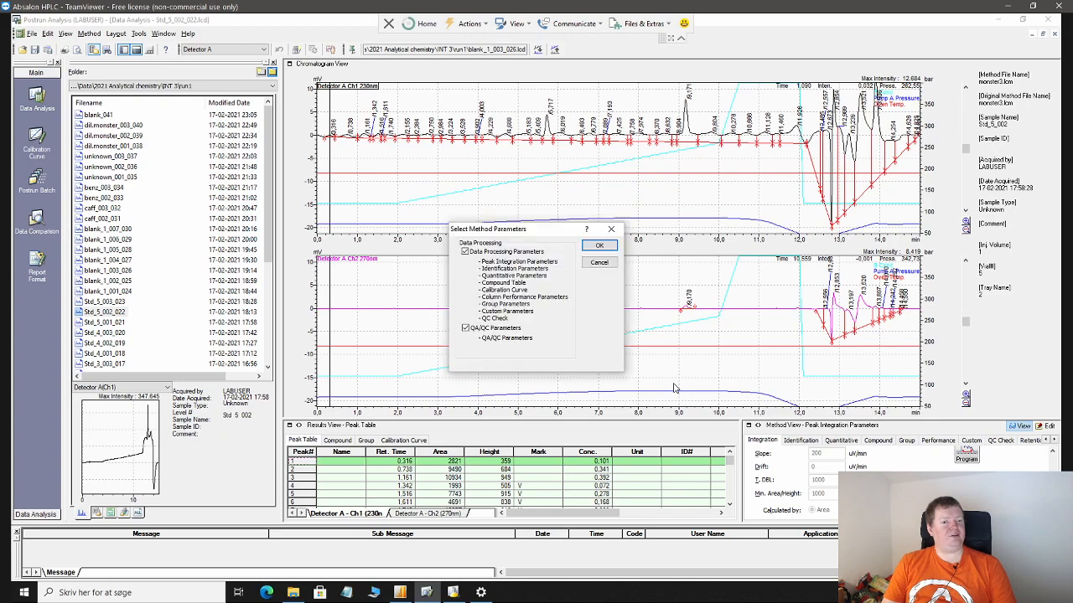
click(597, 248)
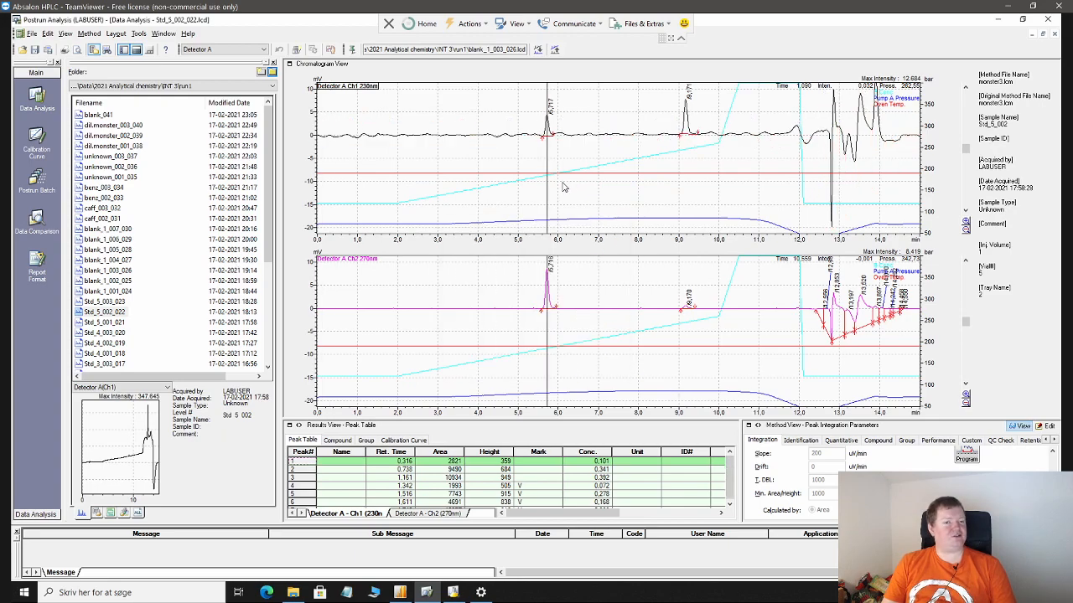